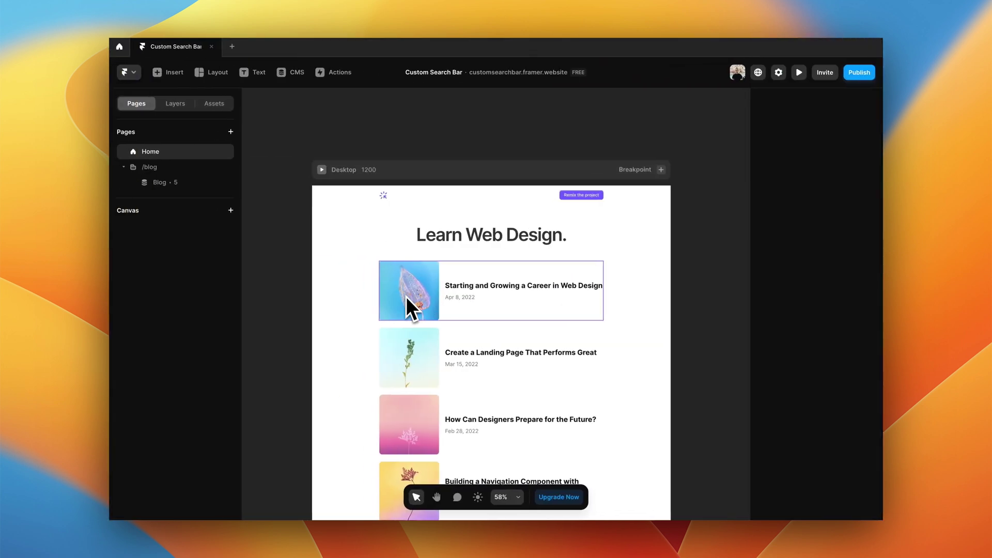
Draw a new frame and move it below the Learn Web Design heading
key(f)
mouse_move(422, 245)
mouse_down()
mouse_move(624, 267)
mouse_move(553, 265)
mouse_move(549, 256)
mouse_up()
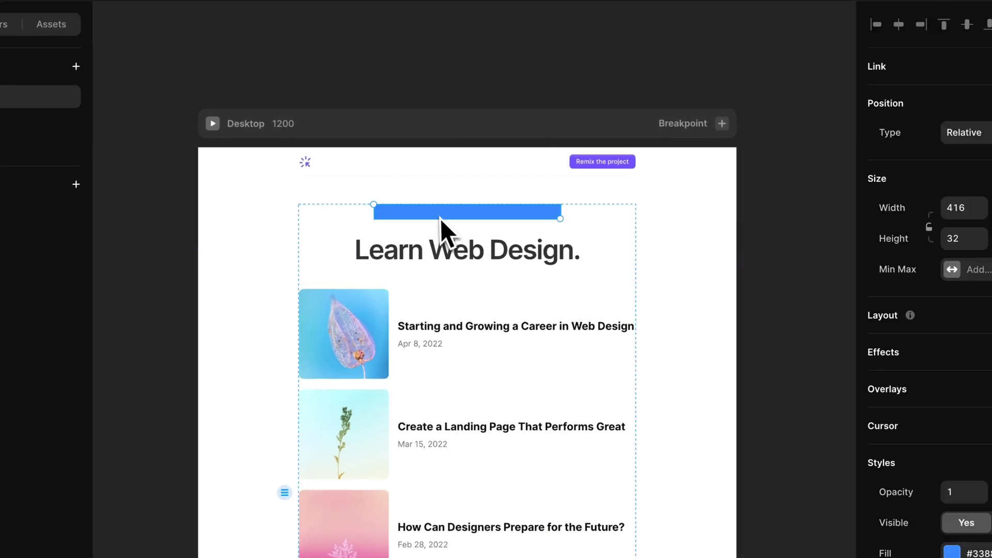
drag(440, 218, 437, 255)
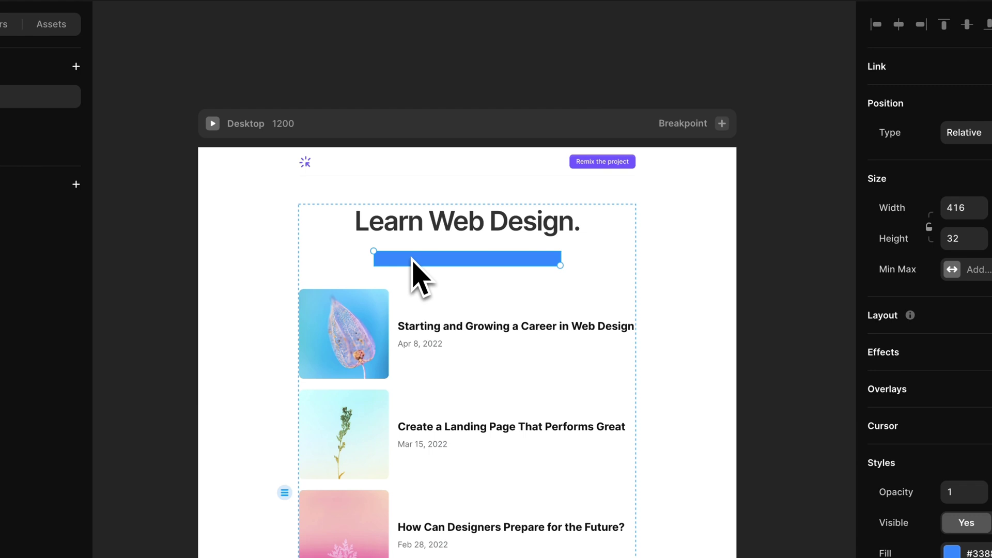
Turn the blue bar into a new component and start naming it 'Search'
right_click(413, 261)
click(450, 228)
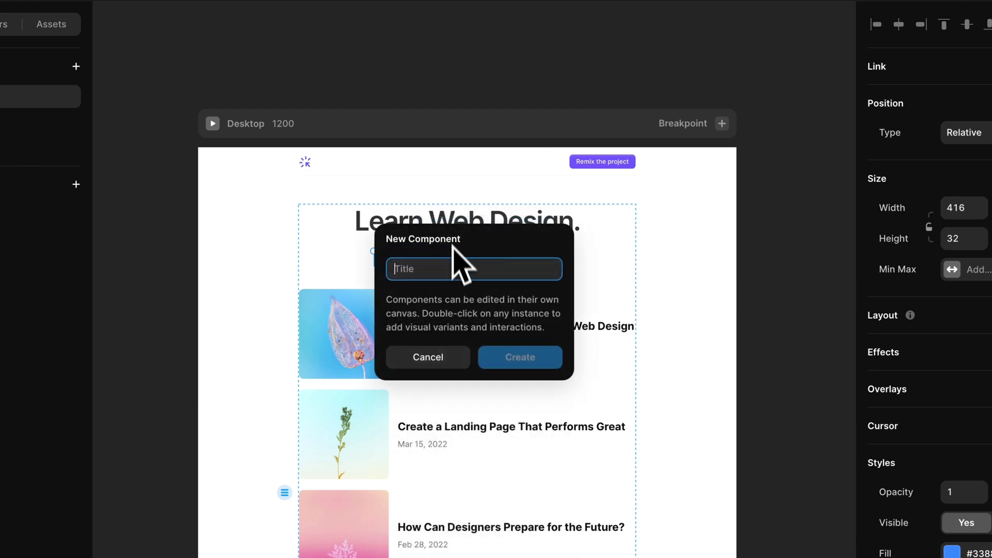
text(Search Bar)
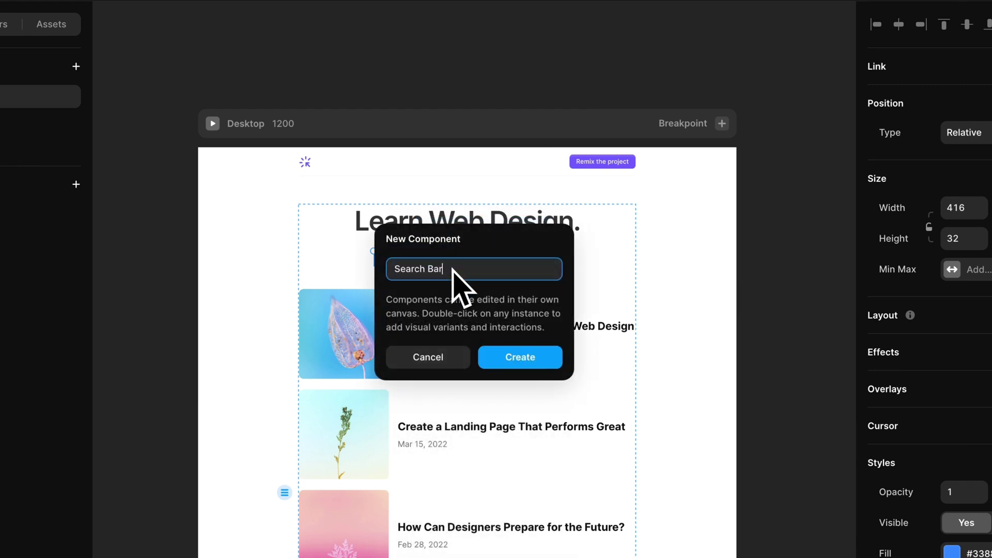
Confirm the Search Bar component and set the bar's height to 45
key(Return)
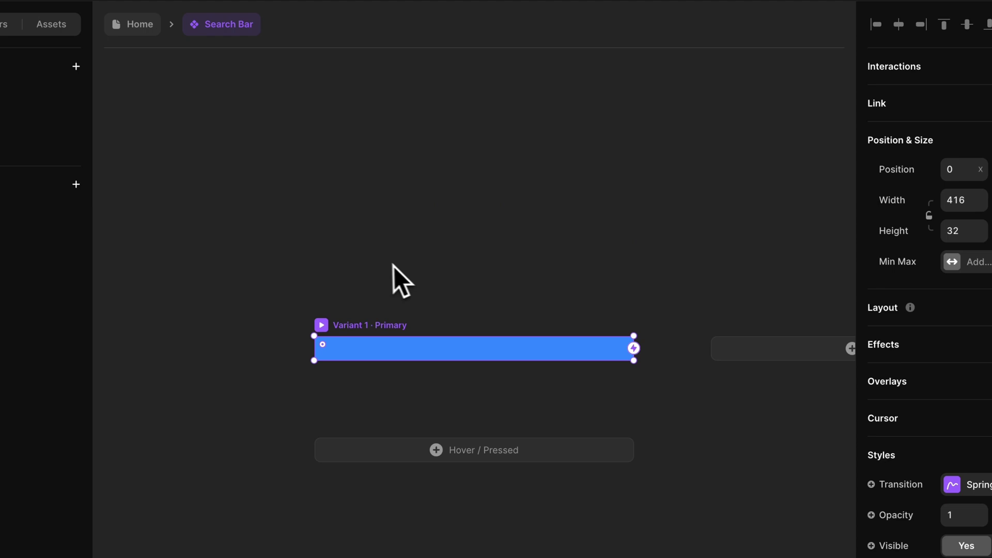
click(344, 345)
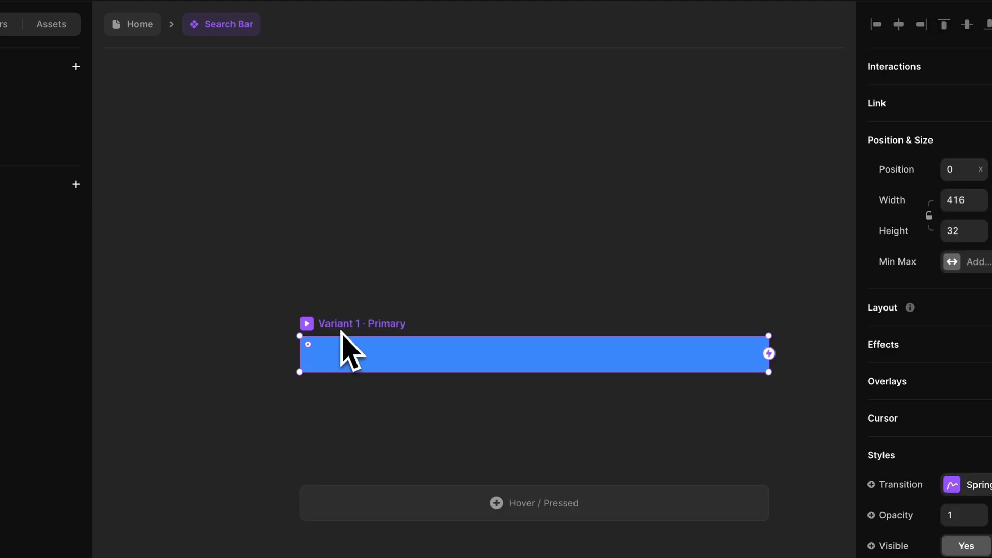
click(954, 228)
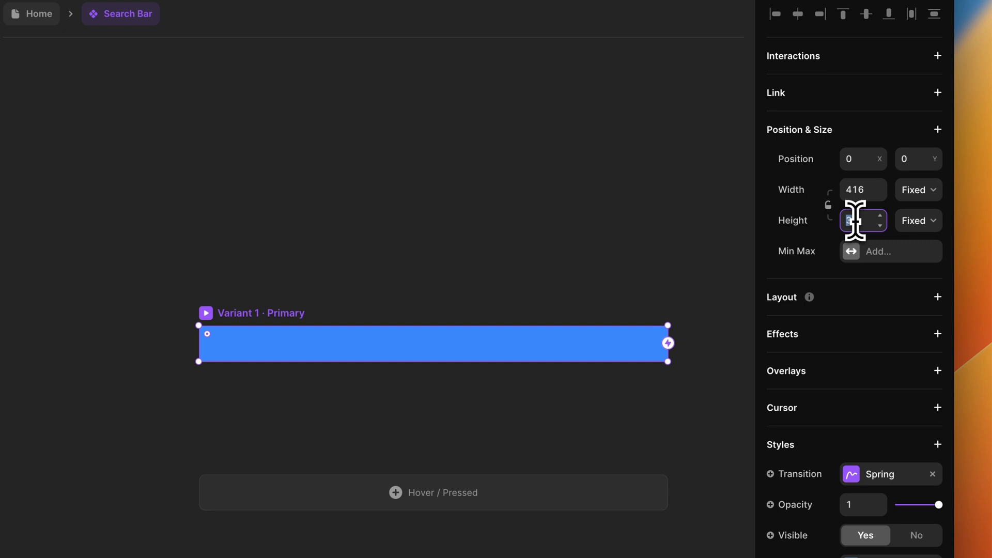
text(45)
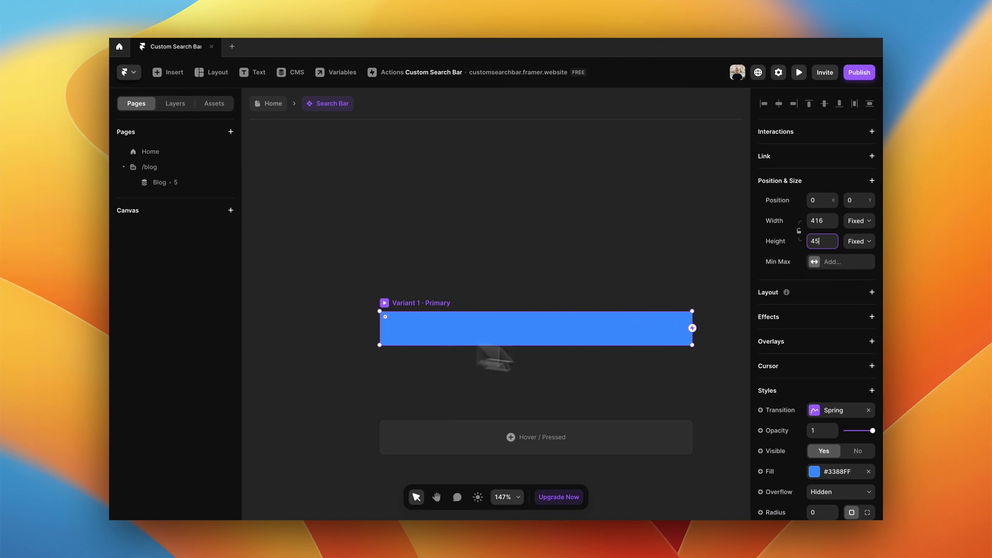
Remove the bar's blue fill and give it a corner radius of 6
scroll(782, 404, down, 5)
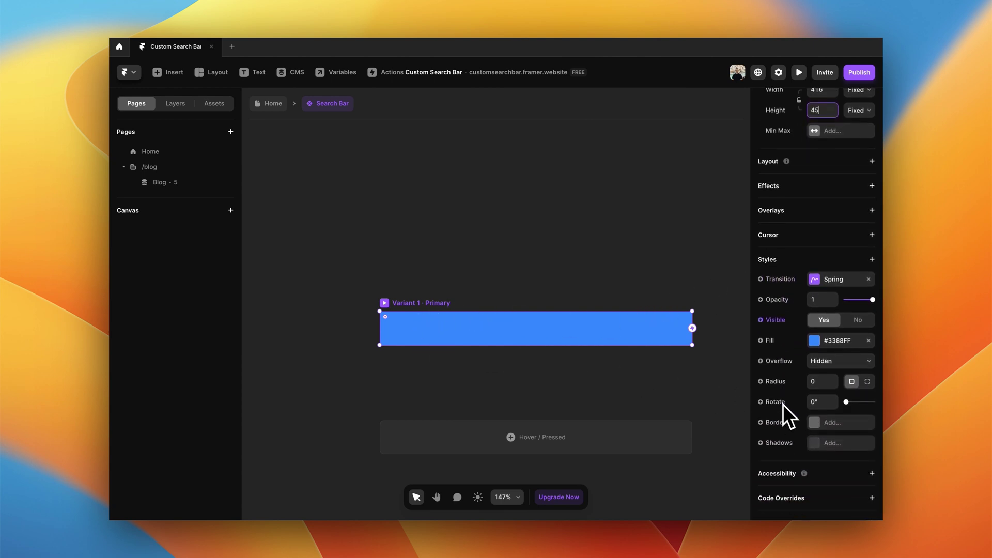
scroll(783, 405, down, 1)
click(869, 319)
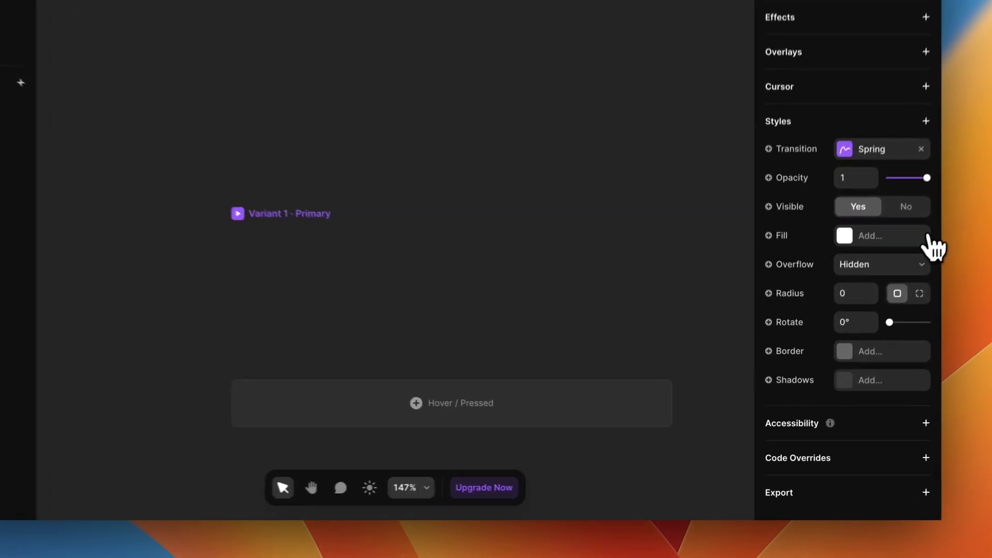
click(812, 361)
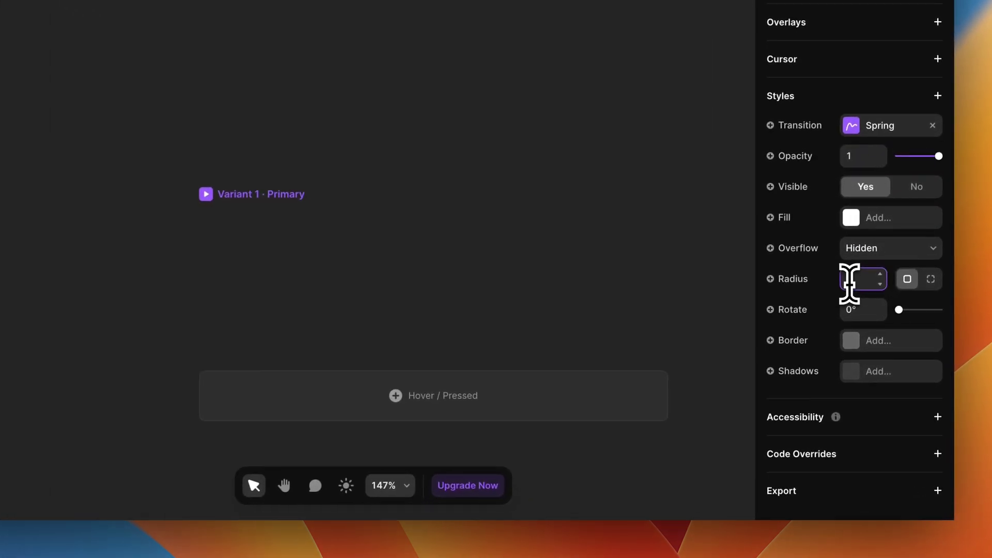
text(6)
Add a Gray border to the bar at 60% opacity
click(855, 341)
click(692, 421)
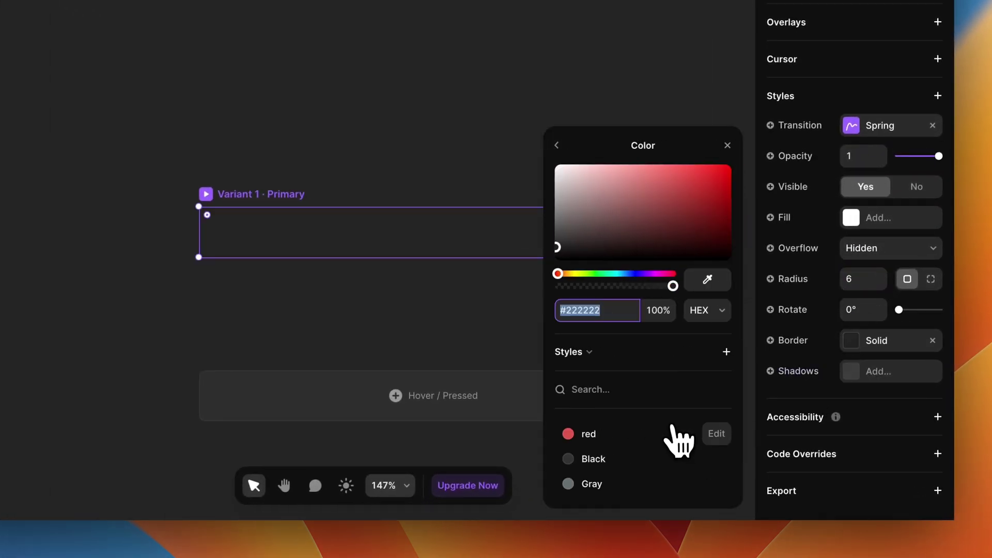
click(589, 484)
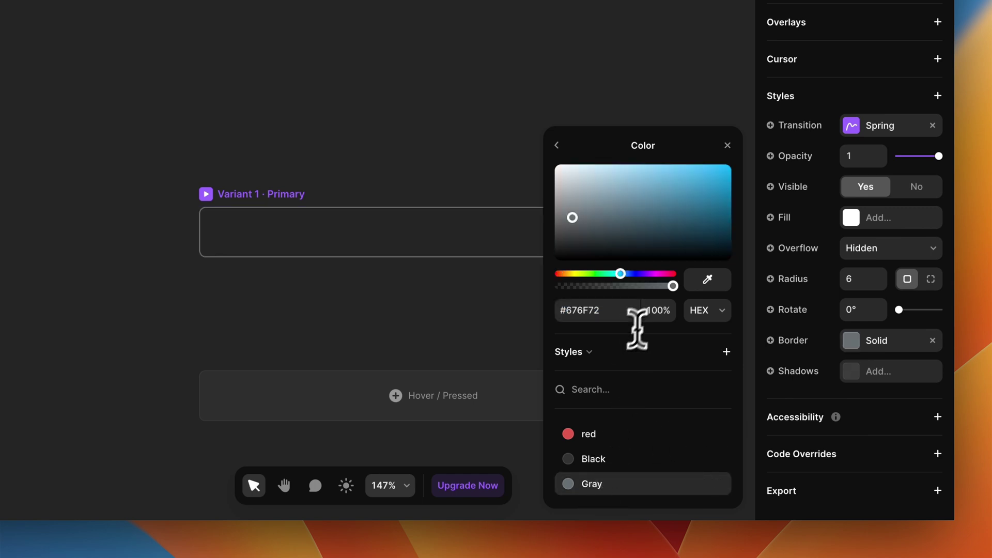
click(654, 311)
text(60)
key(Return)
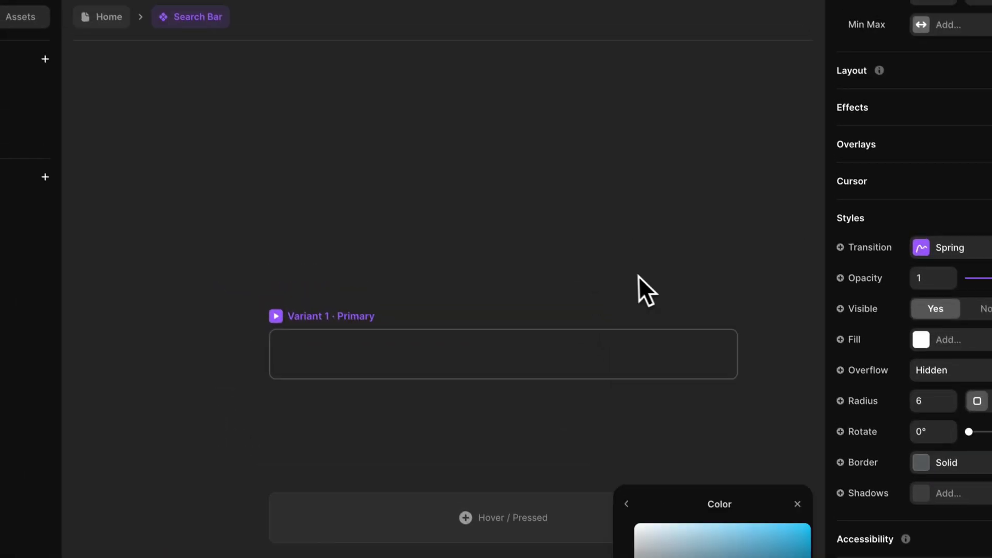
key(Escape)
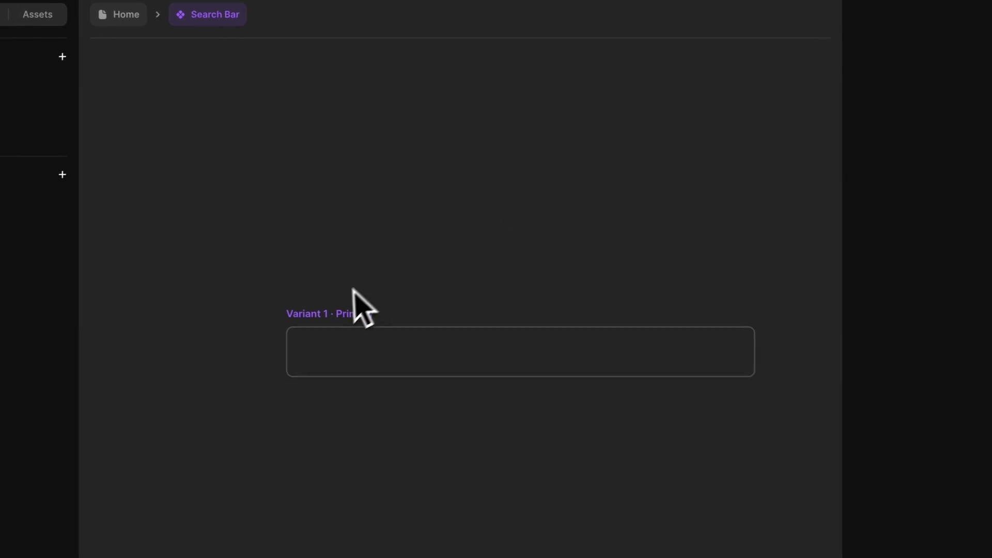
Add a stack layout to the Search Bar variant frame
click(313, 321)
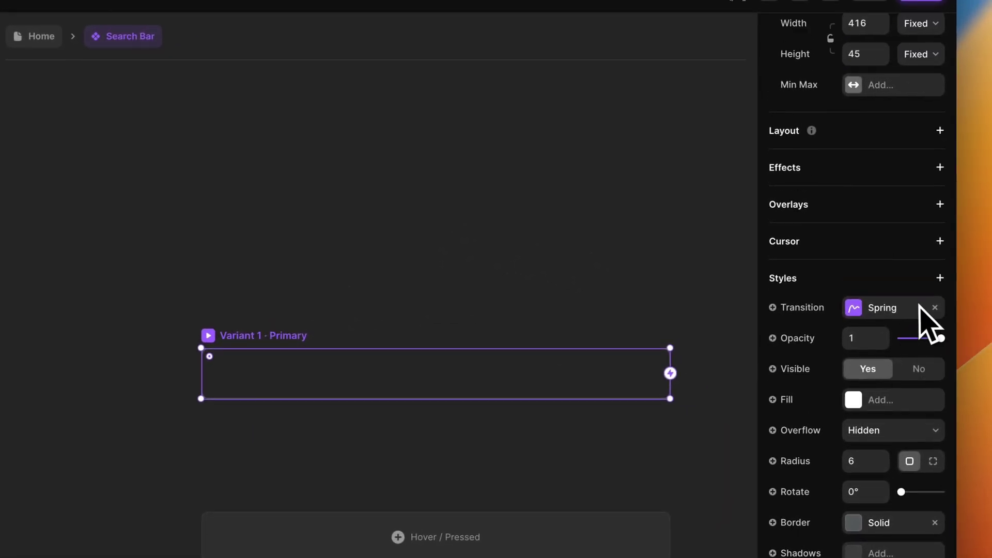
scroll(920, 306, up, 3)
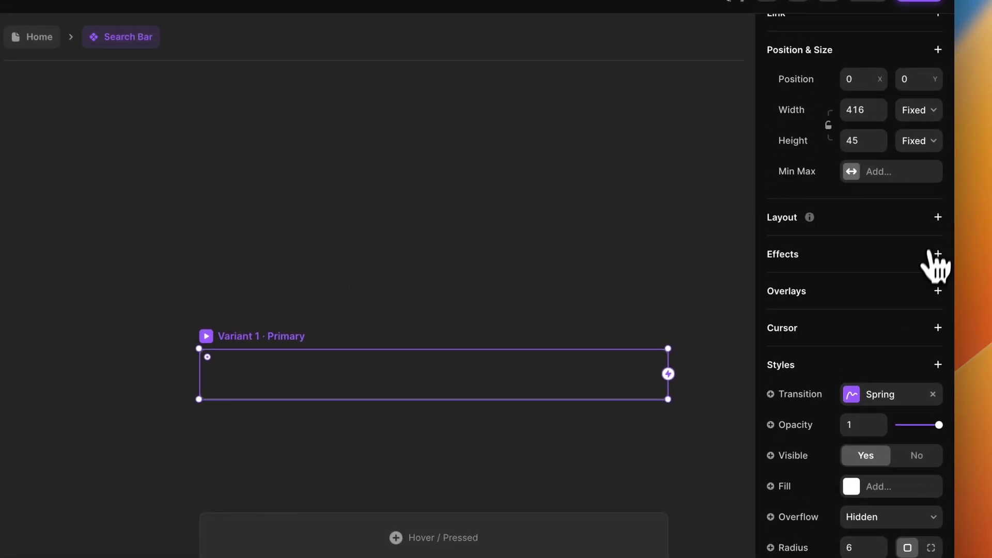
click(938, 219)
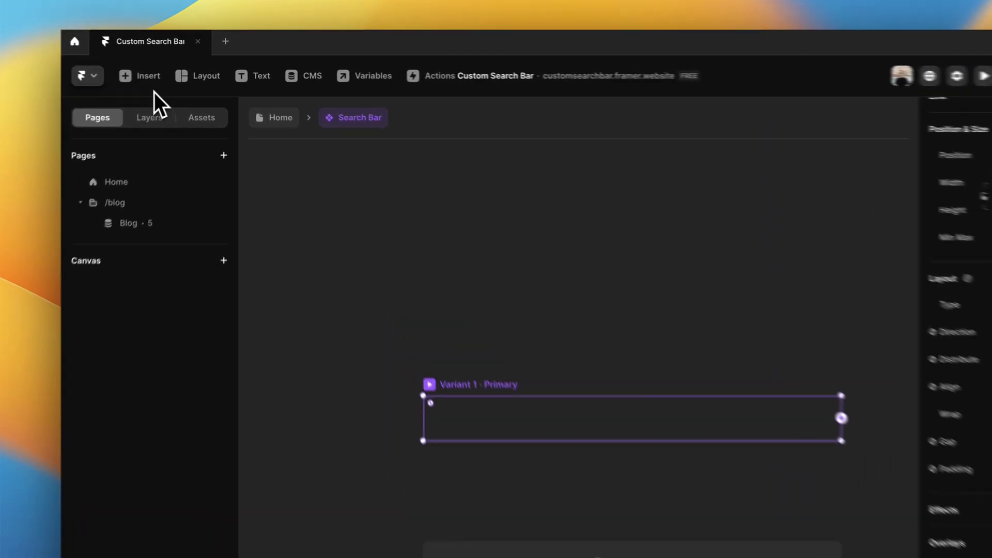
Insert a Phosphor icon into the search bar's stack
click(171, 73)
text(pho)
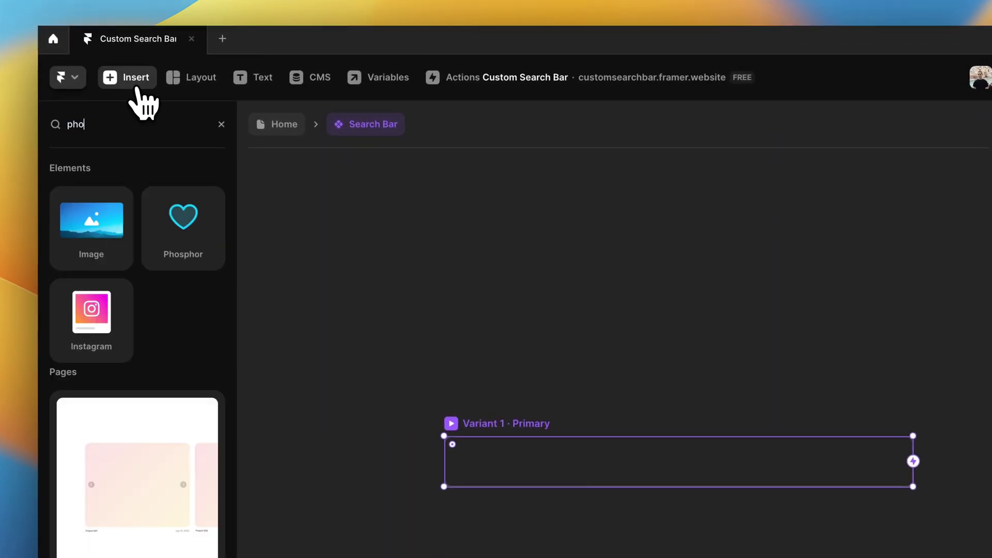
drag(195, 207, 456, 425)
drag(397, 351, 420, 385)
Set the icon's height to 20 and its colour to Black
scroll(913, 403, up, 5)
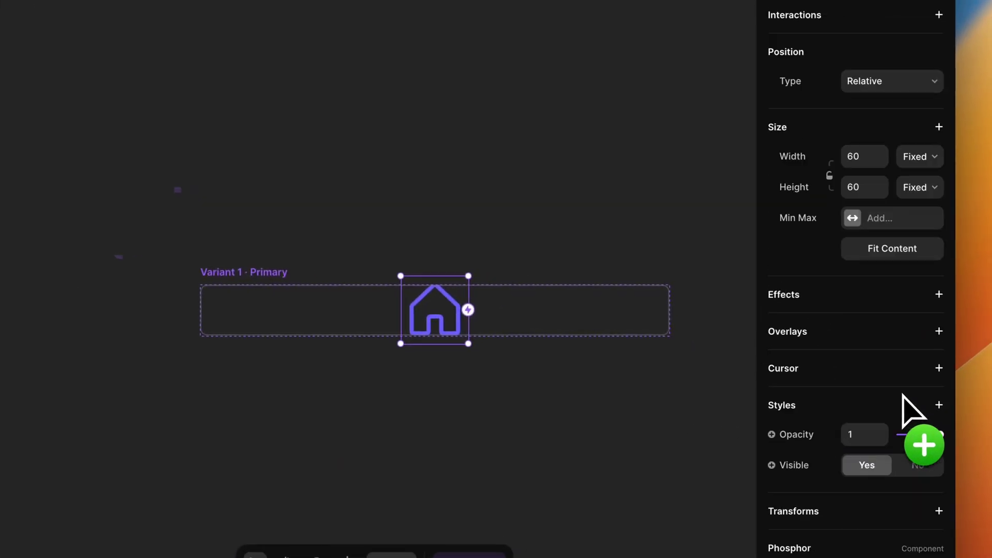
click(868, 157)
key(Tab)
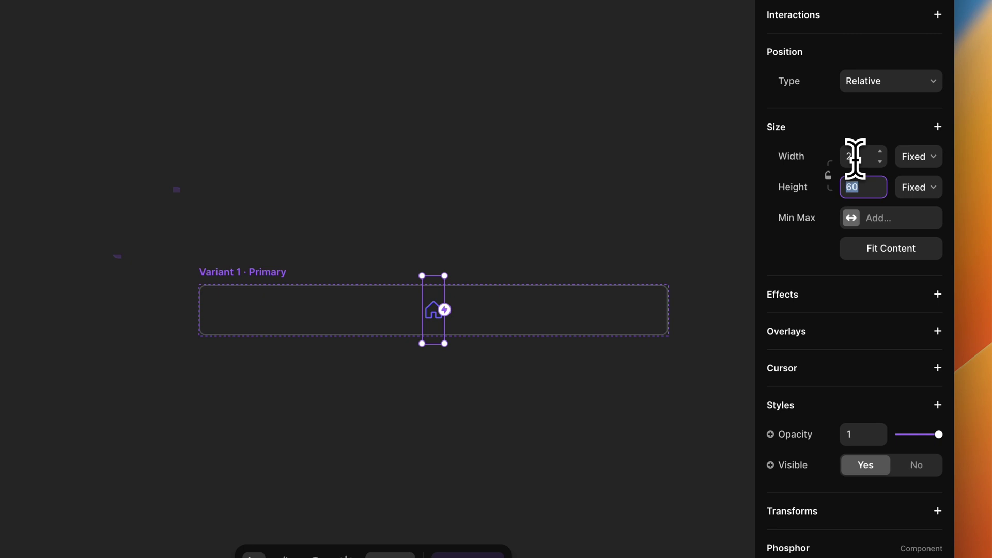
text(20)
scroll(885, 288, down, 5)
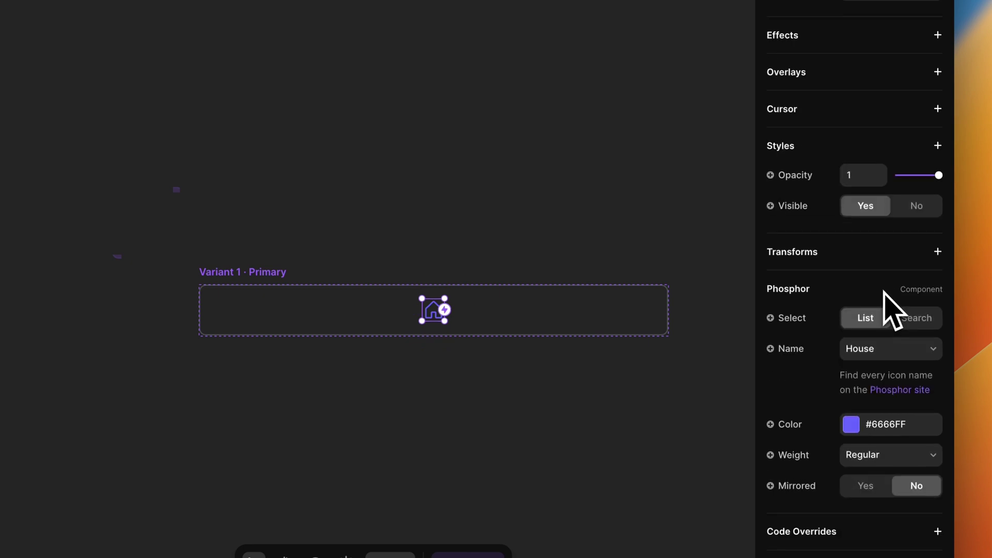
click(866, 426)
click(620, 534)
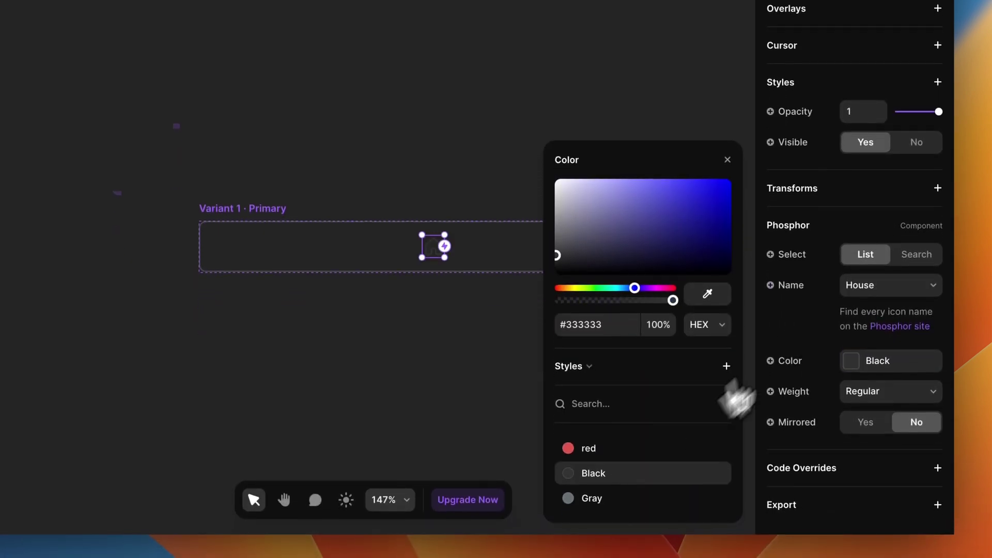
Change the icon to the MagnifyingGlass glyph
click(860, 345)
text(magni)
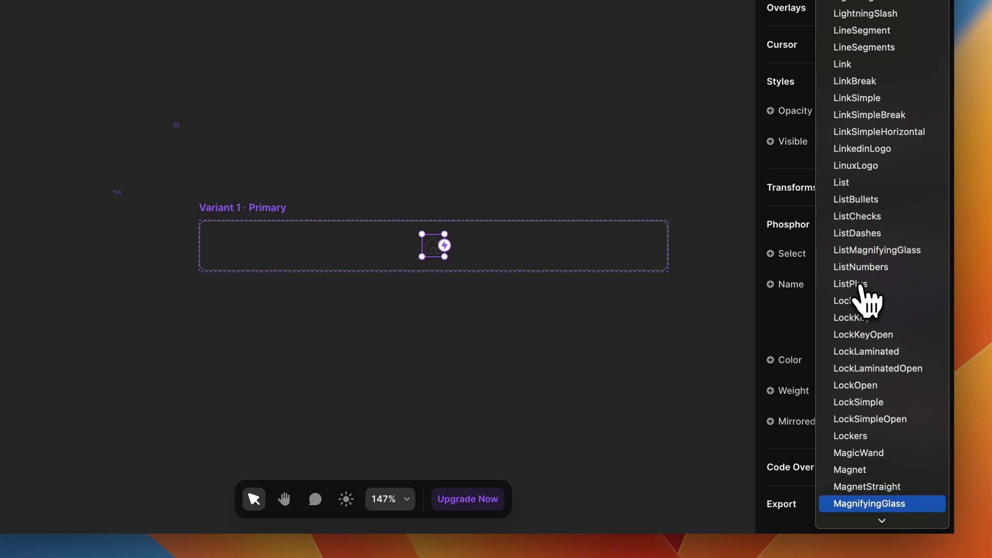
key(Return)
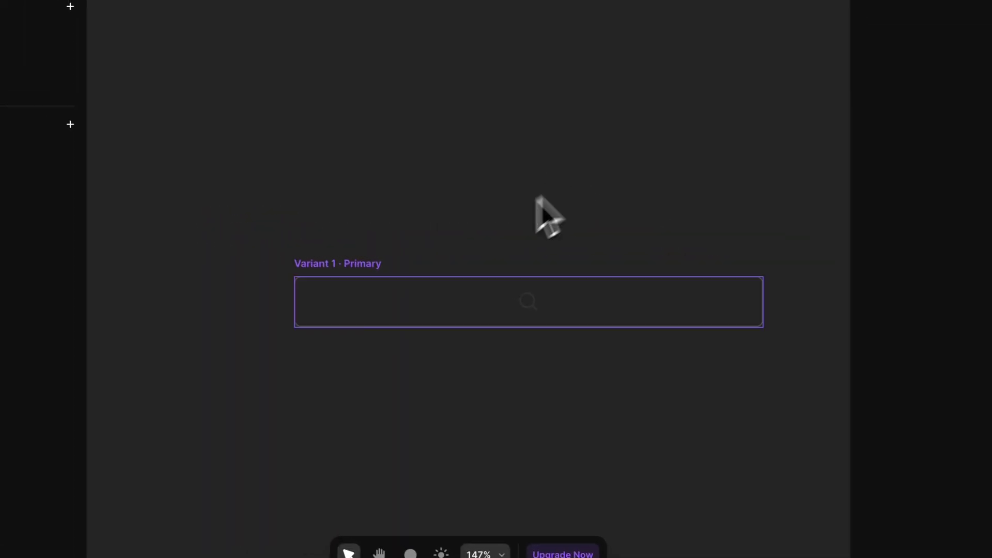
click(250, 206)
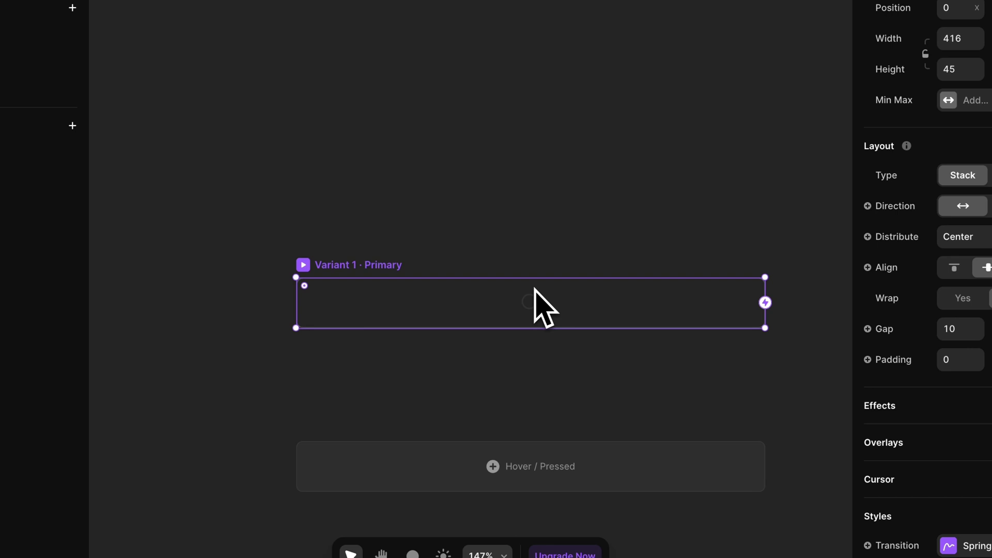
Set the stack's Distribute to Start so the icon sits at the bar's left
click(959, 239)
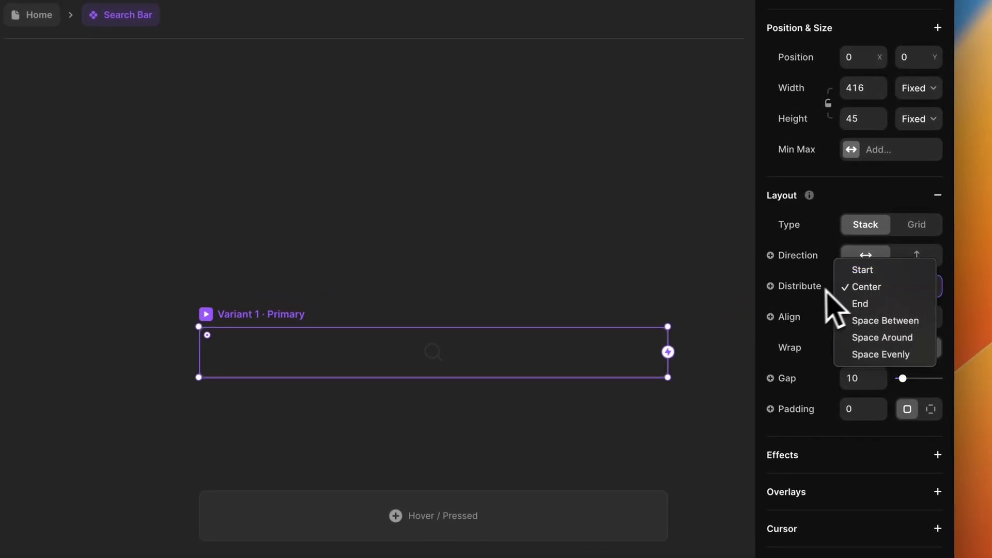
click(872, 268)
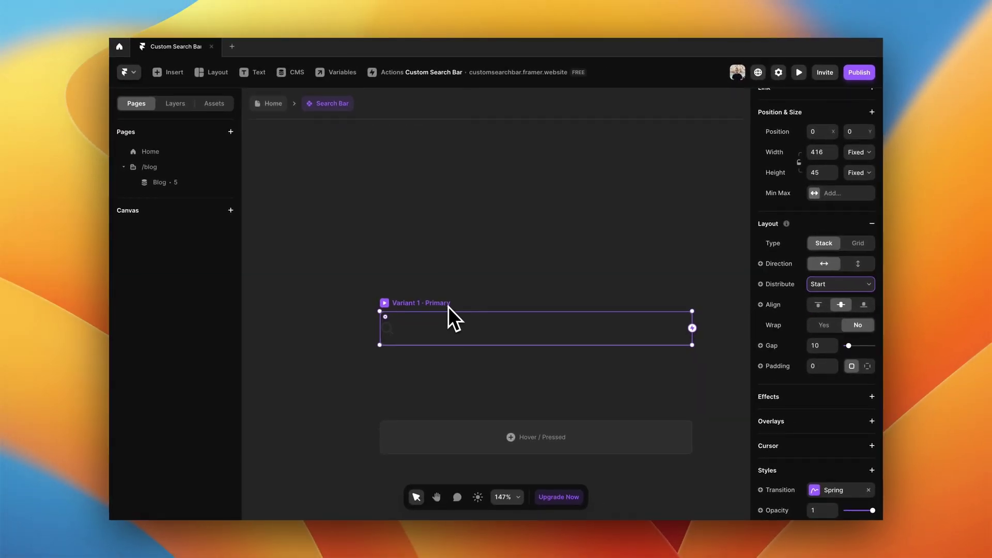
scroll(388, 336, up, 5)
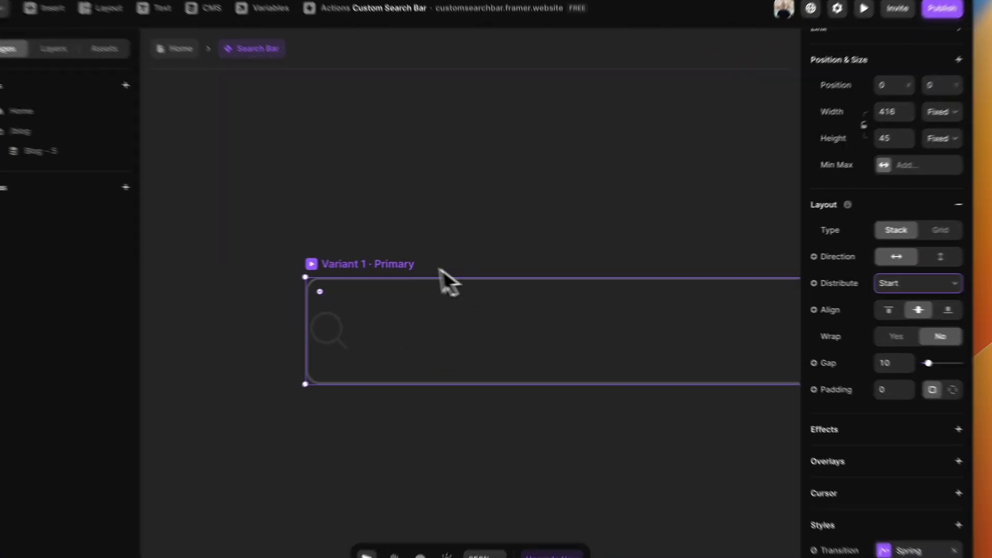
scroll(903, 388, down, 2)
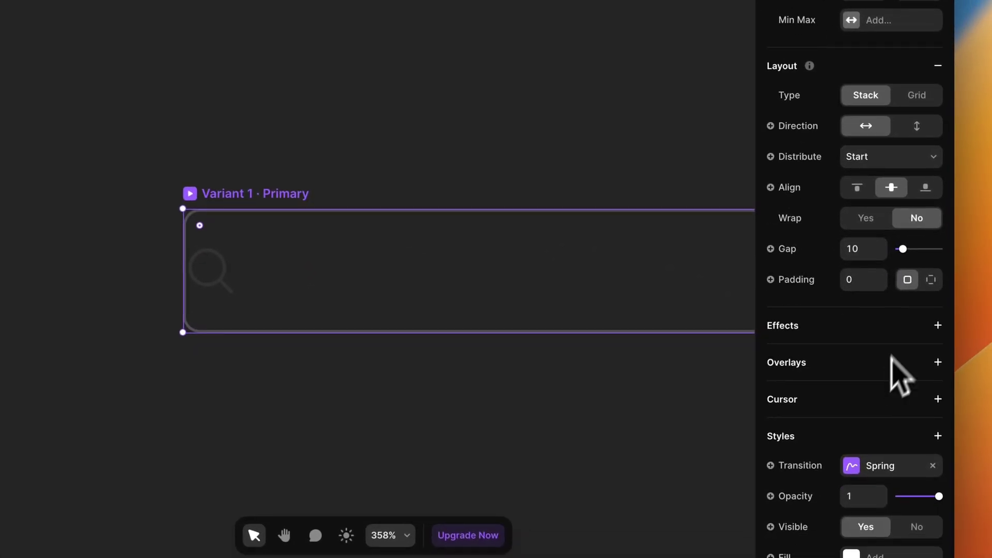
Switch to per-side padding: 10 top, 10 bottom and 18 right
click(930, 280)
text(10)
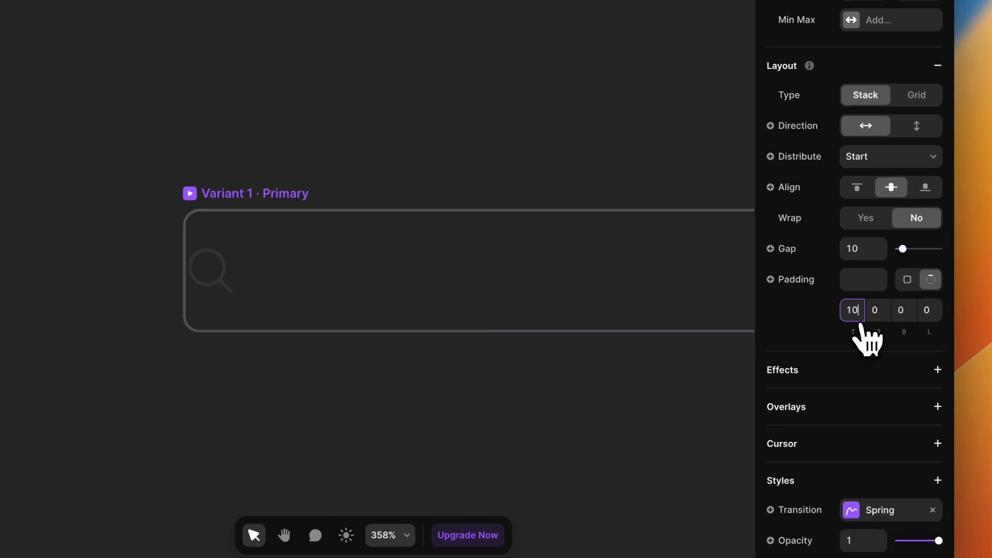
key(Tab)
key(Tab)
text(10)
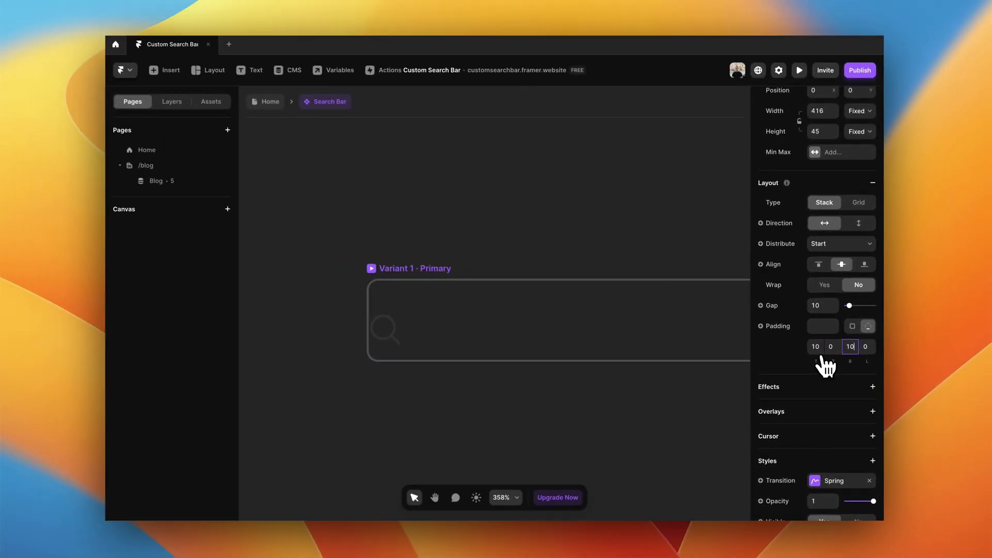
key(shift+Tab)
text(18)
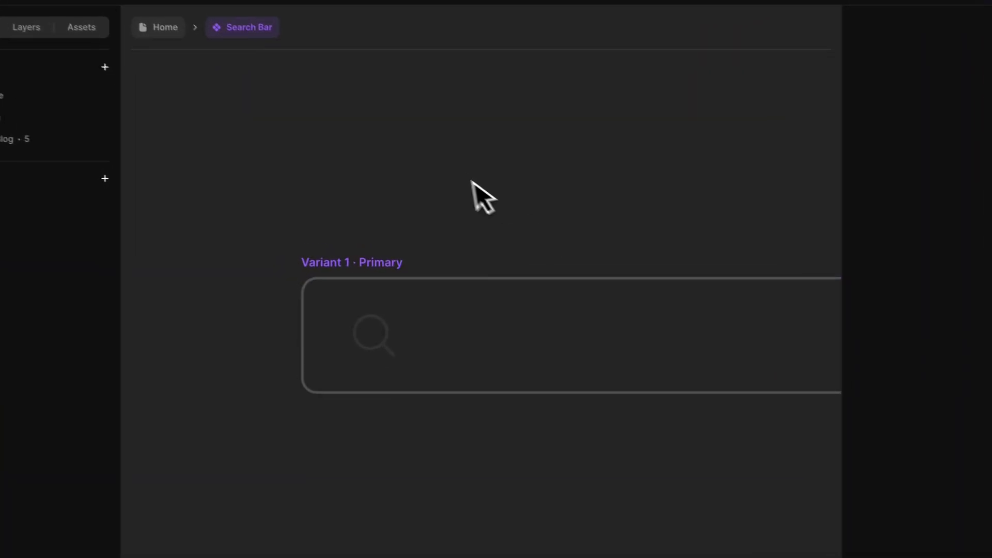
scroll(510, 334, down, 2)
scroll(518, 372, down, 2)
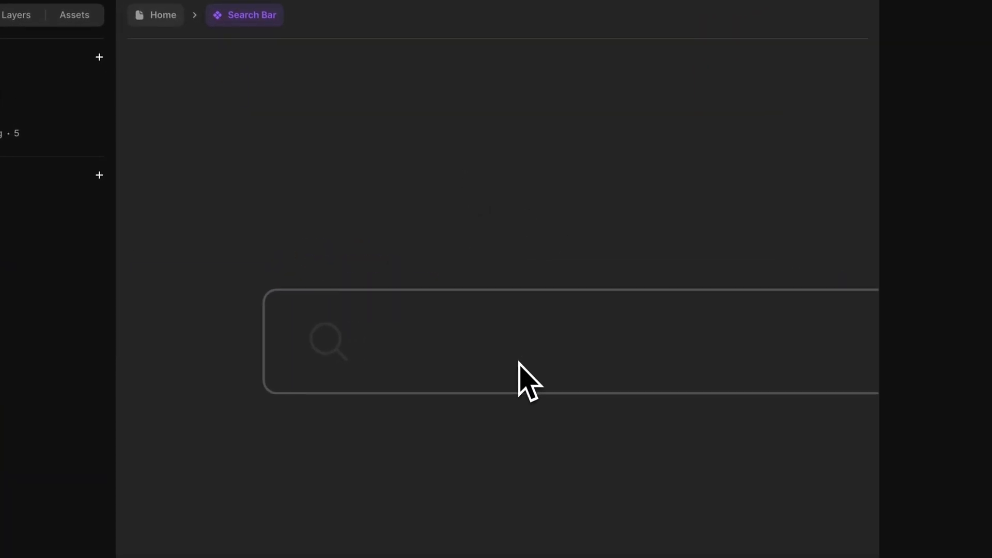
Return to the Home page and open the height sizing options for the Search Bar instance
click(437, 349)
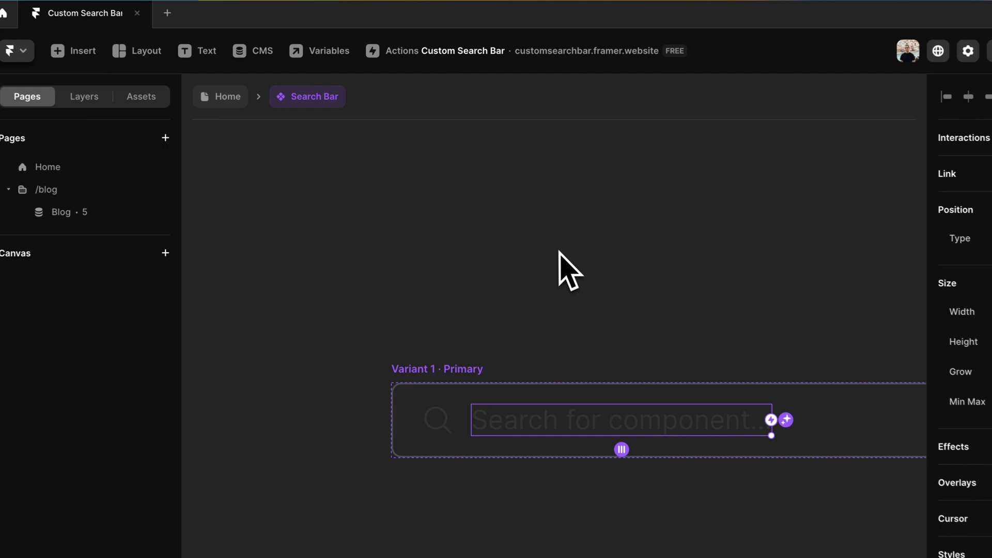
click(273, 146)
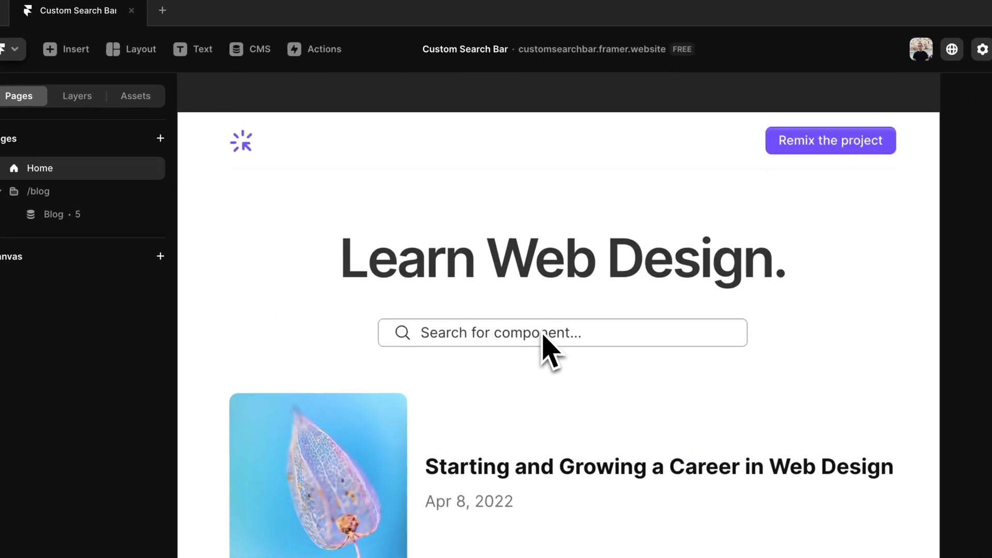
click(451, 336)
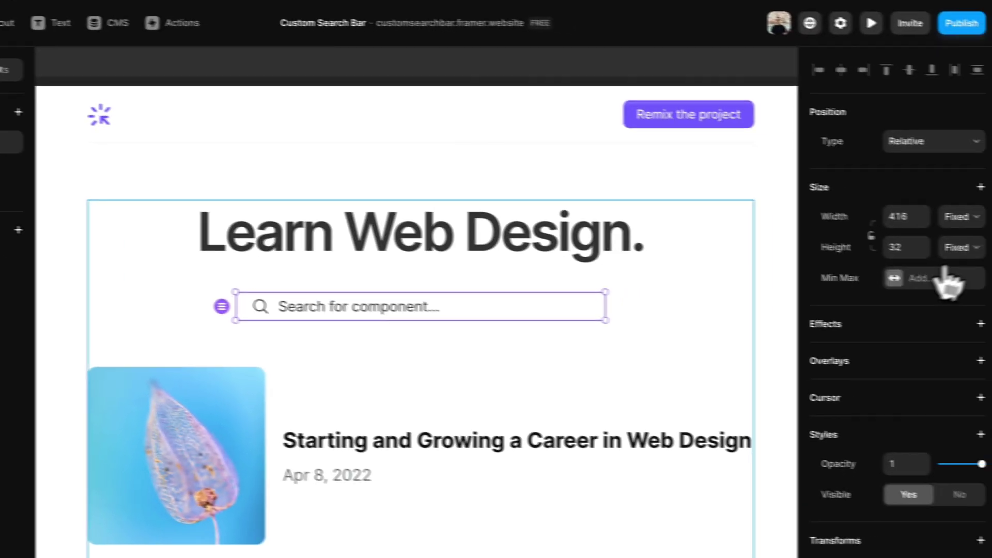
click(948, 274)
Set the Home page Search Bar instance's height and width to Fit Content
click(904, 303)
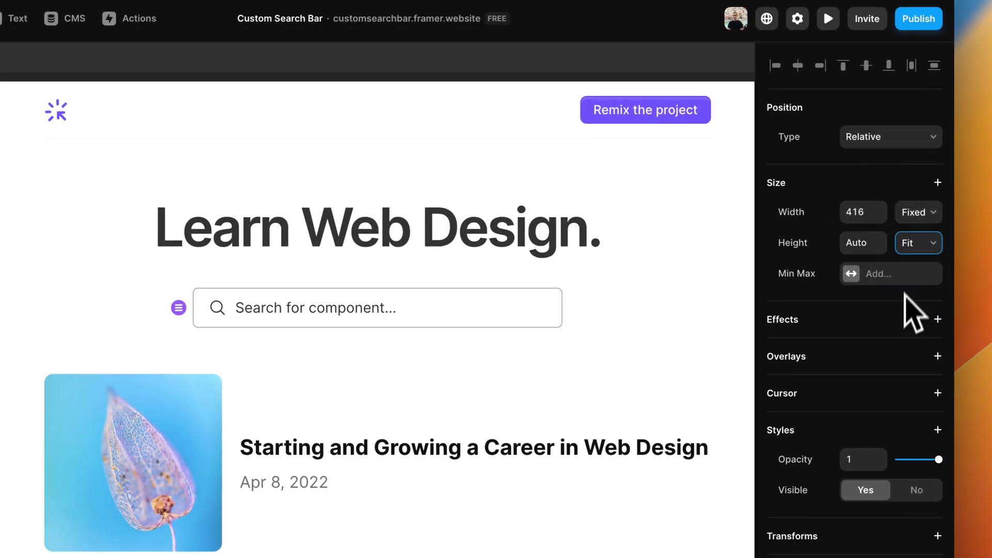
click(918, 212)
click(910, 266)
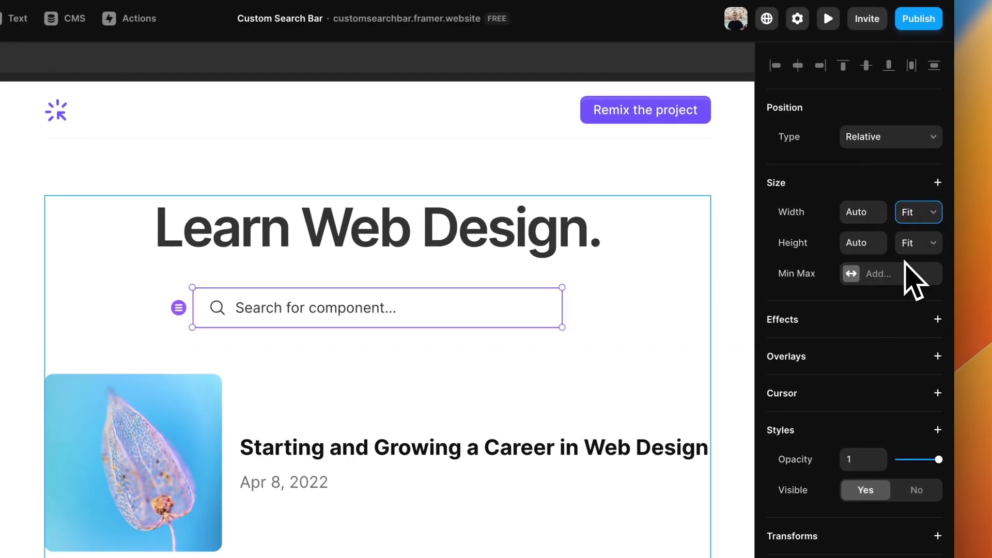
Inside the component, set height to Fit Content and width to 420 on the primary variant
double_click(237, 308)
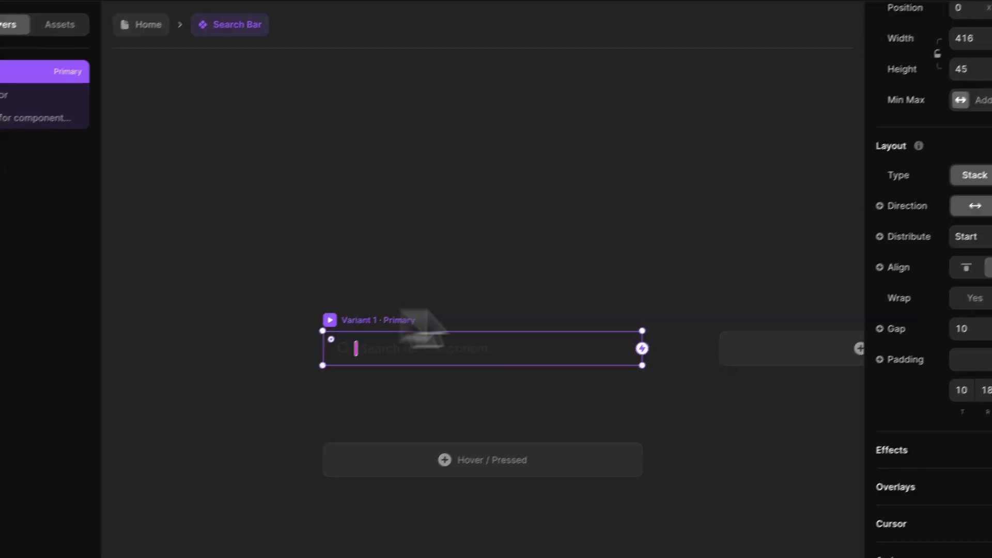
click(925, 186)
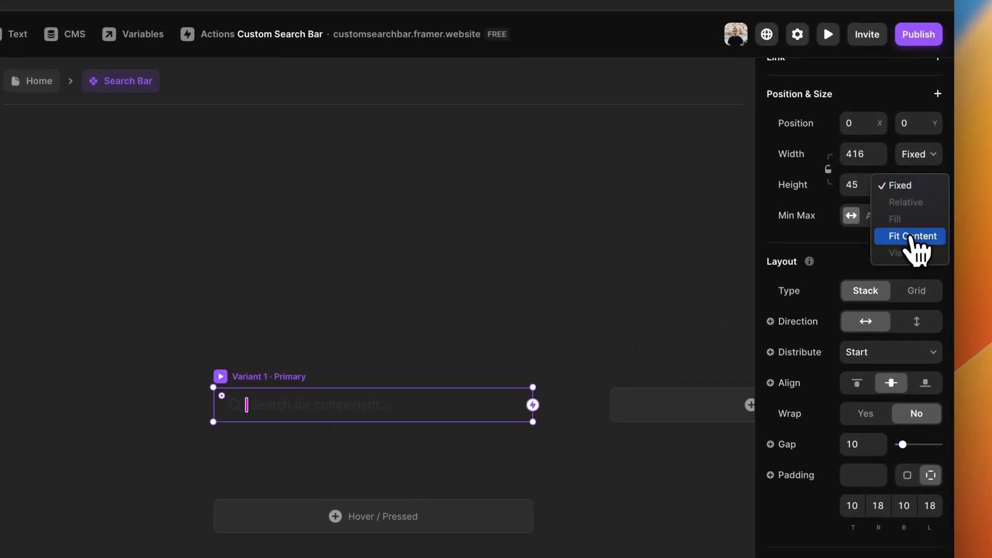
click(911, 236)
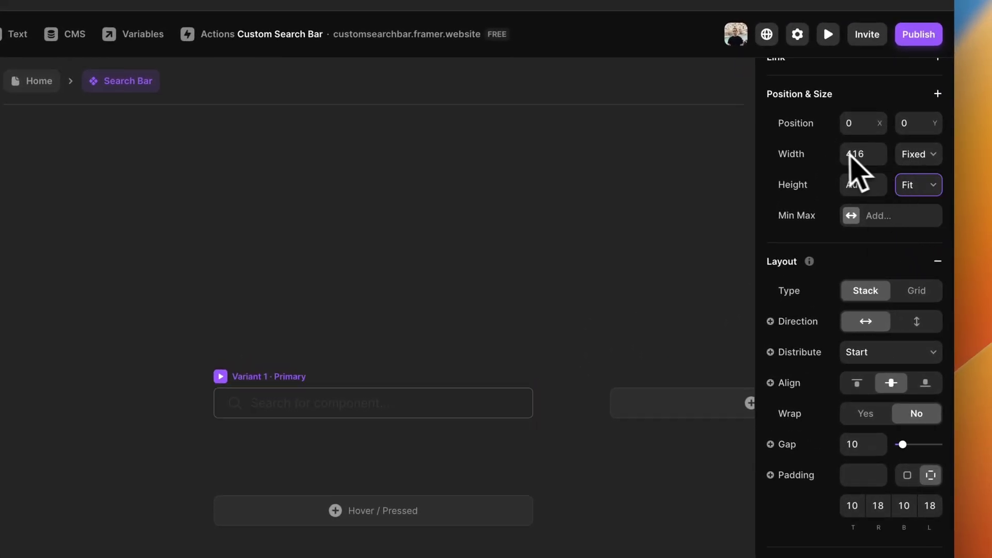
click(857, 155)
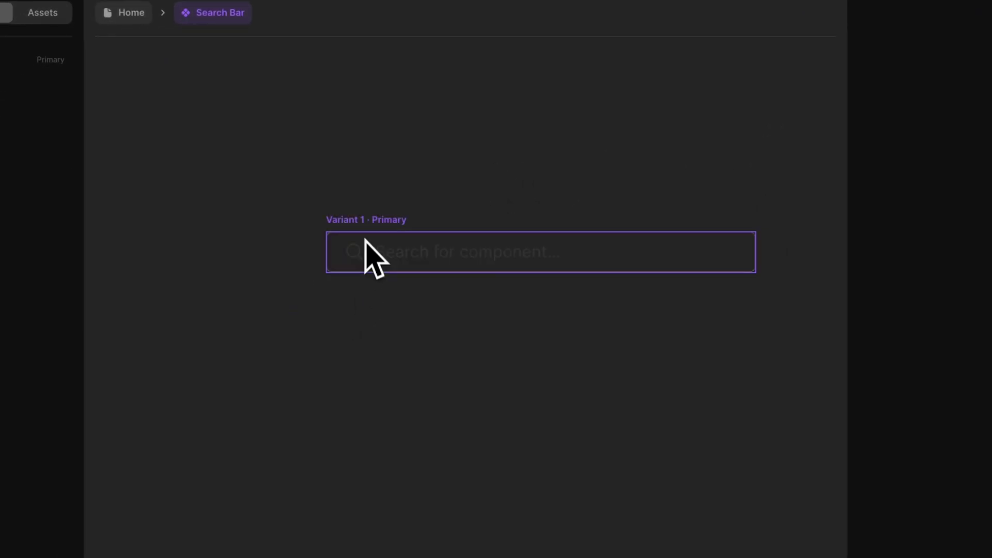
click(365, 239)
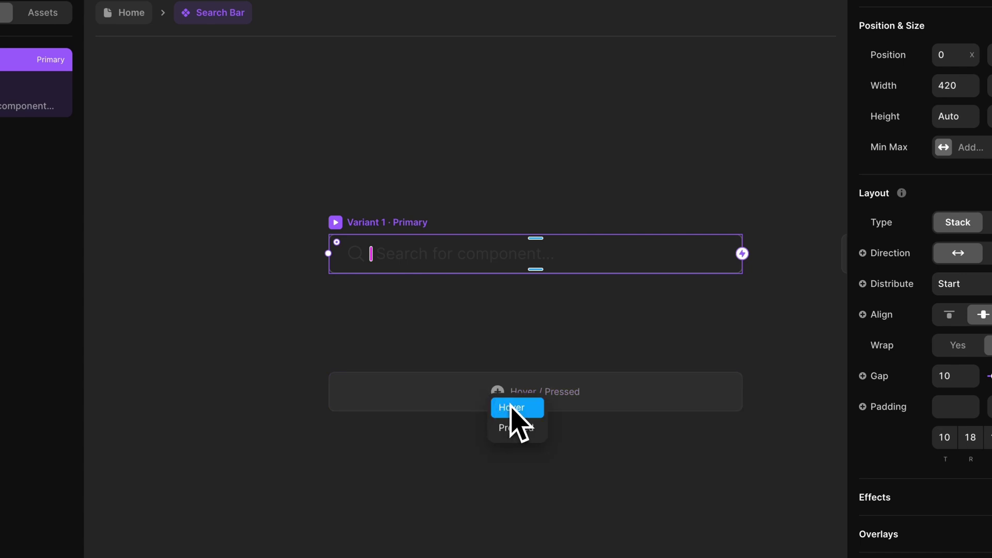
Add a Hover variant with a #333333 Black border, then go back to Home
click(511, 408)
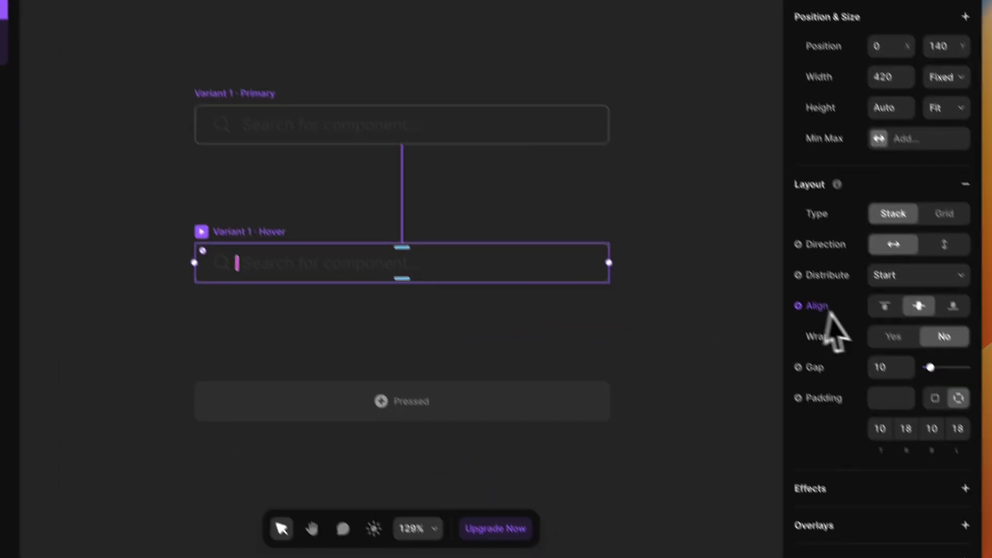
scroll(833, 330, down, 10)
click(858, 352)
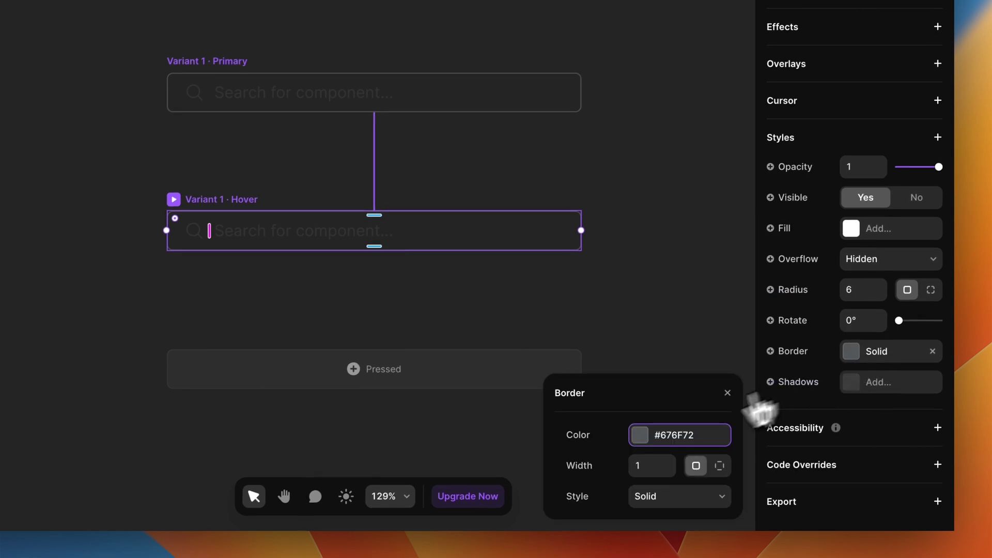
click(647, 437)
click(593, 469)
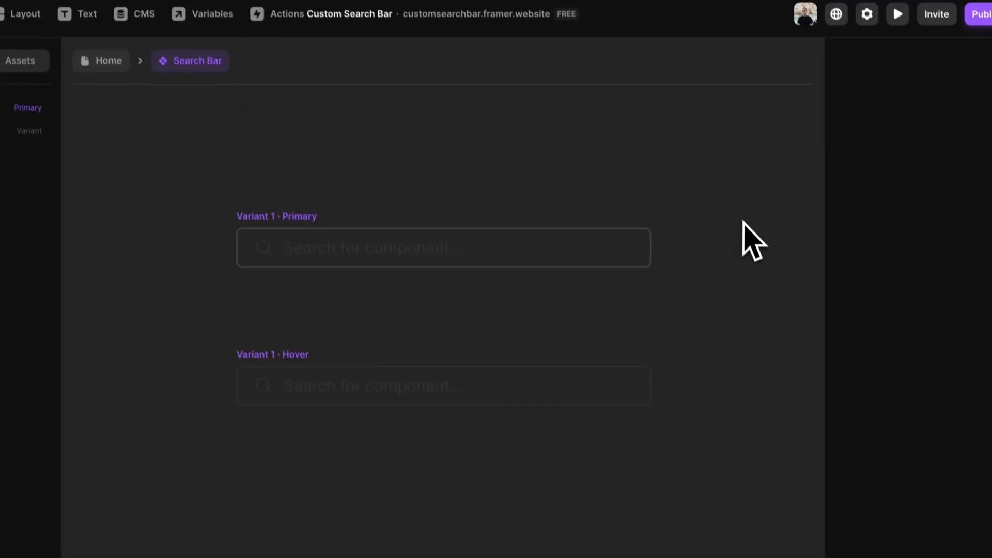
click(106, 60)
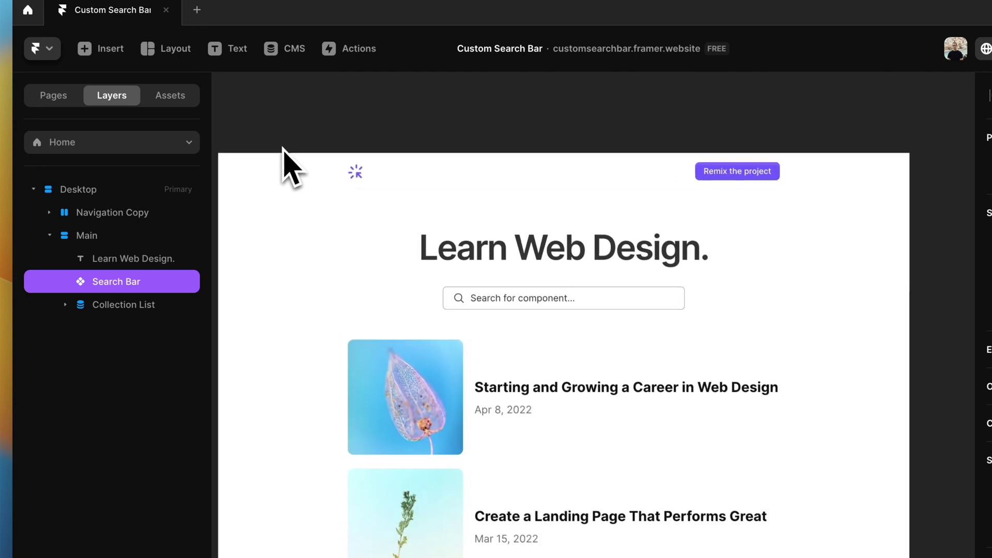
Preview the Home page, test selecting the 'Search for component...' text, then close the preview
key(super+p)
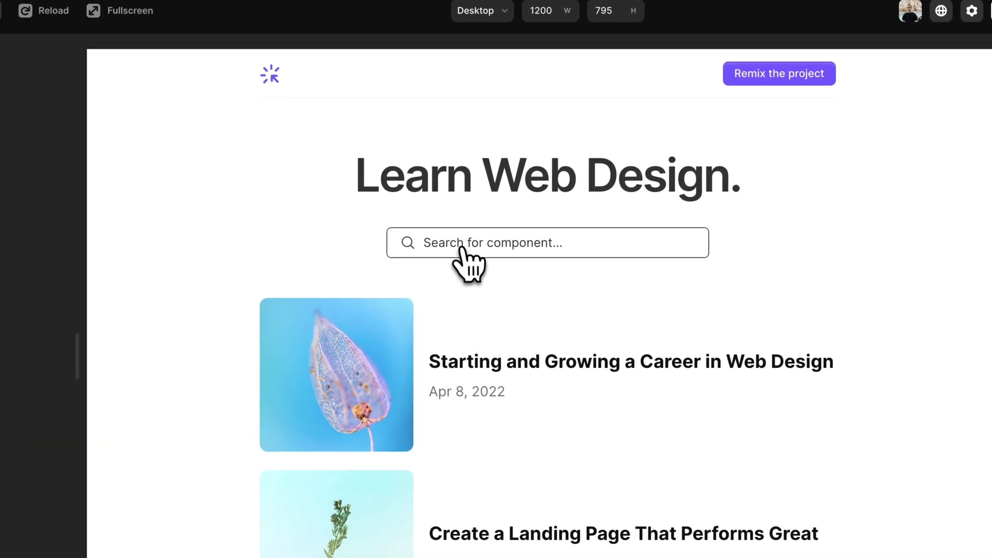
triple_click(443, 246)
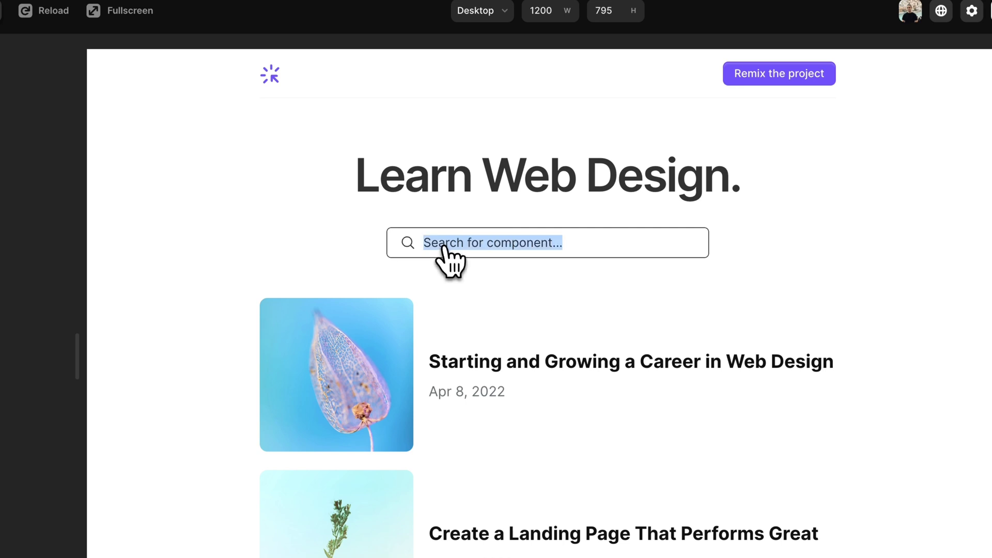
click(463, 269)
double_click(501, 246)
click(537, 246)
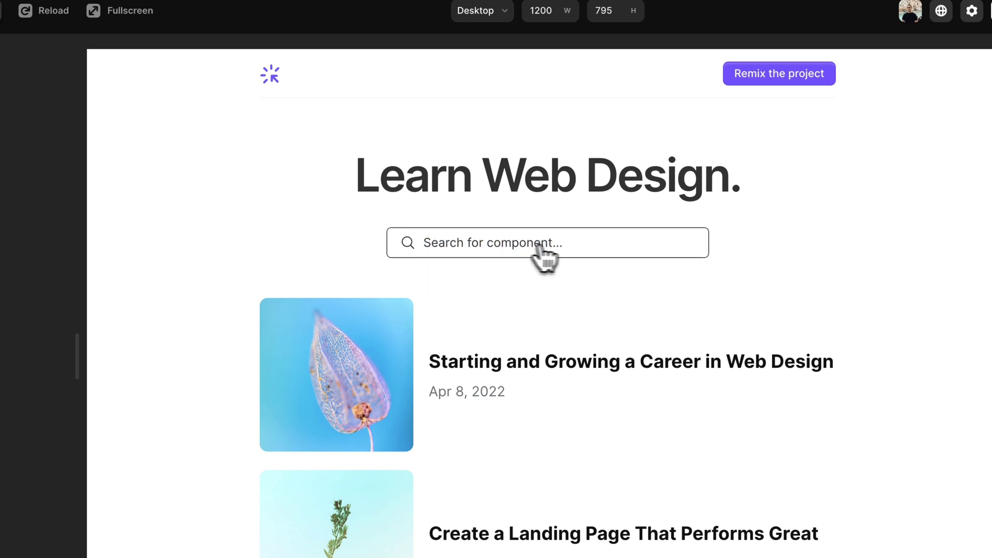
triple_click(600, 246)
click(445, 245)
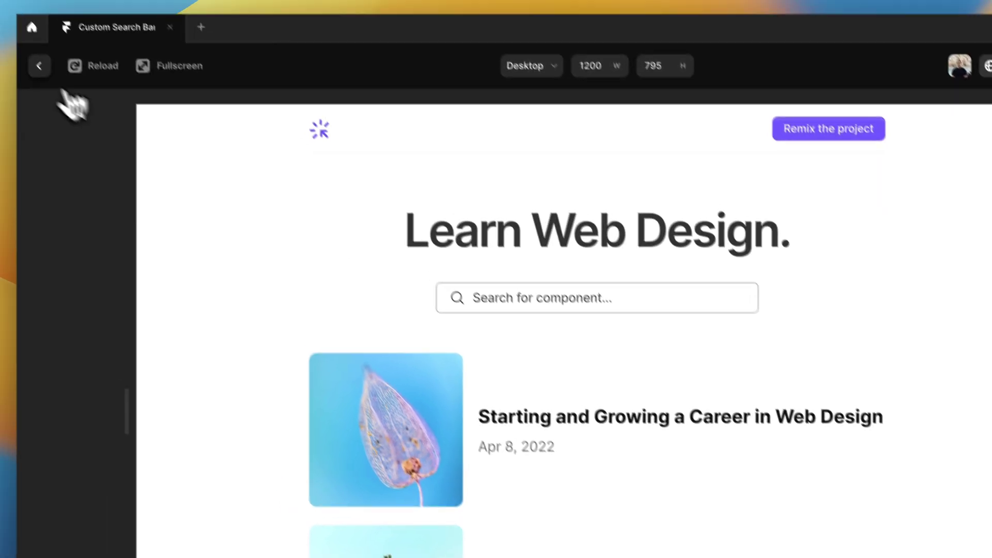
click(38, 64)
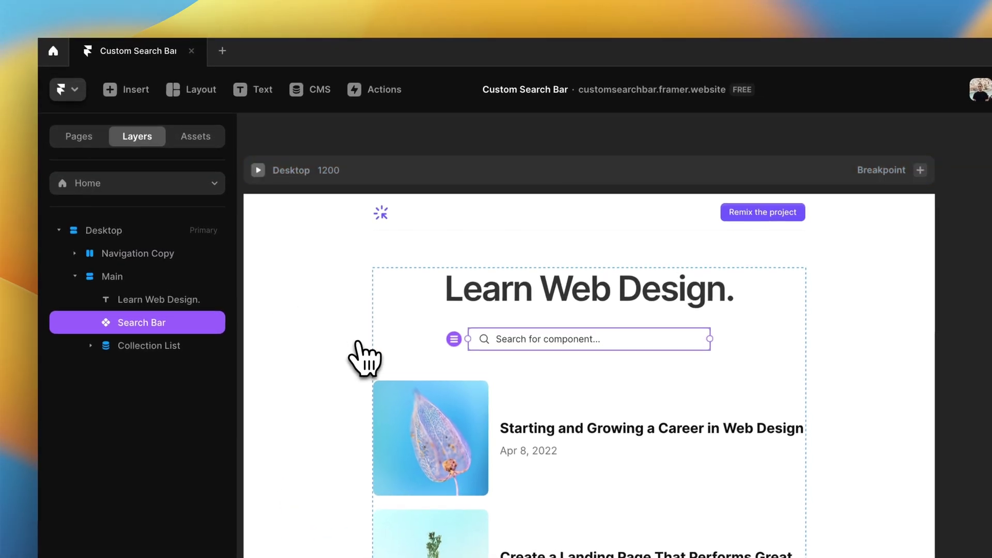
Insert the built-in Search element into the primary variant, layered above the Phosphor icon
double_click(505, 345)
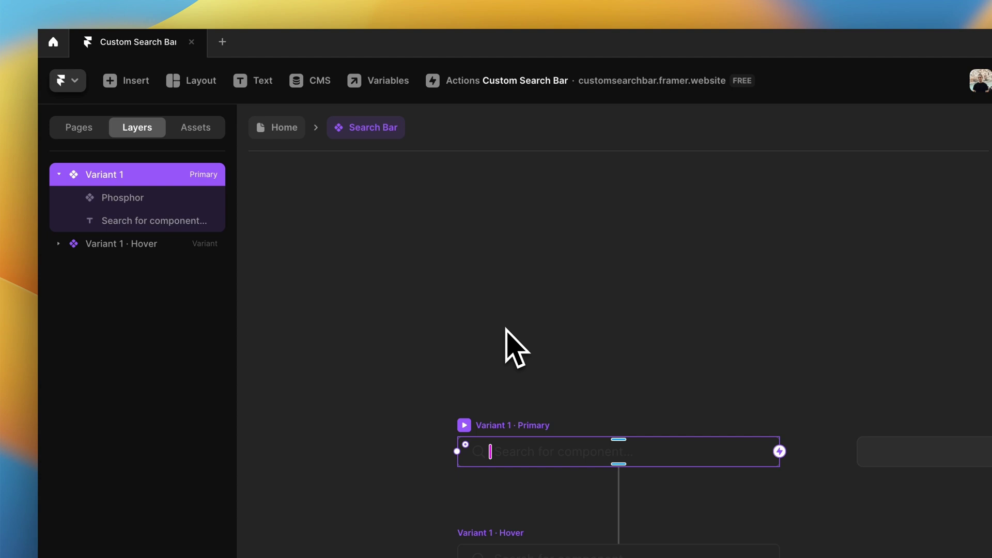
click(506, 330)
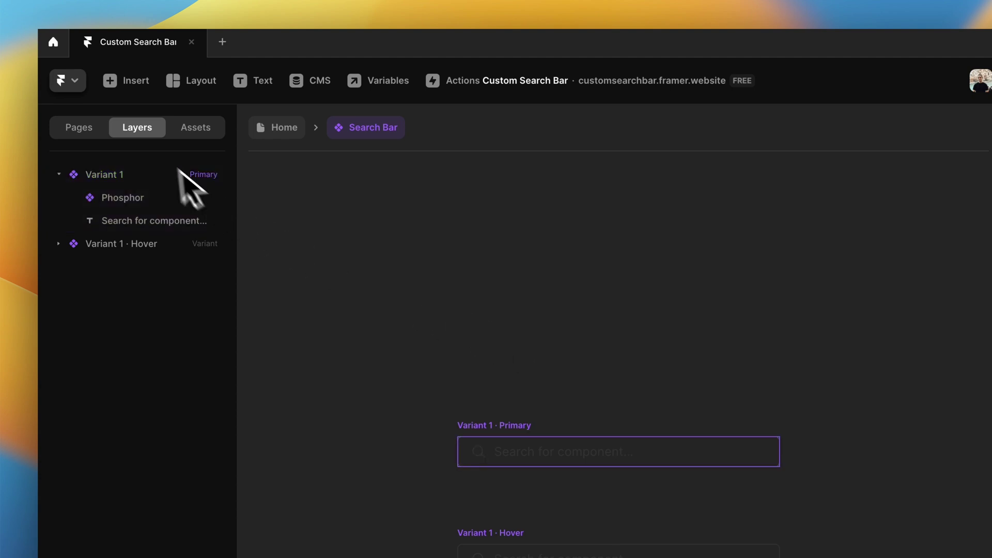
click(127, 82)
text(sea)
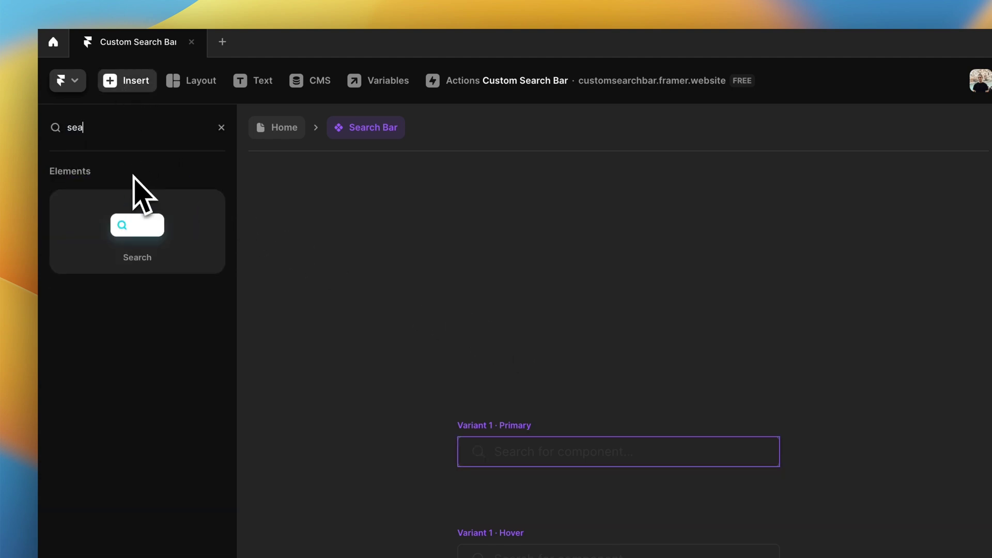
mouse_move(135, 231)
mouse_down()
mouse_move(398, 366)
mouse_move(495, 448)
mouse_up()
drag(495, 393, 483, 381)
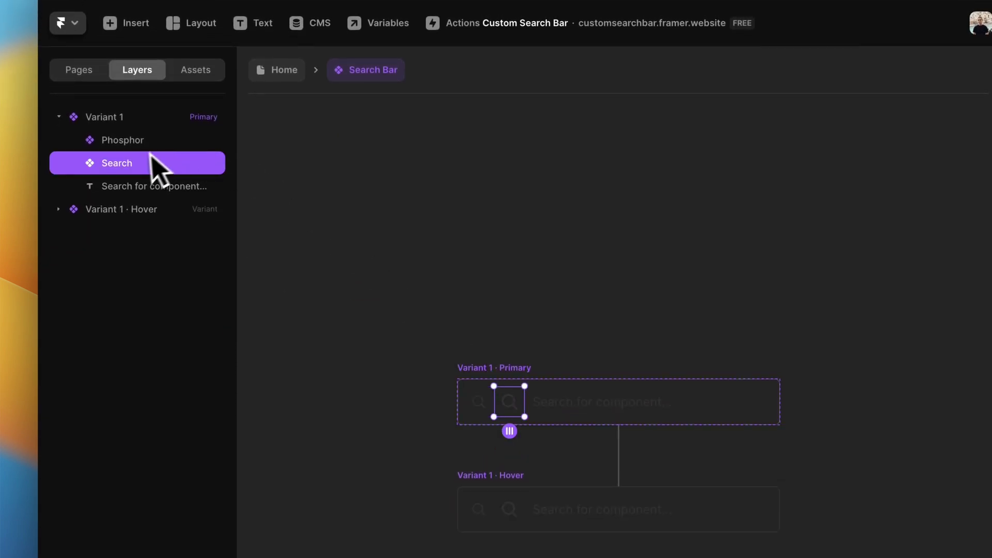
drag(155, 165, 140, 133)
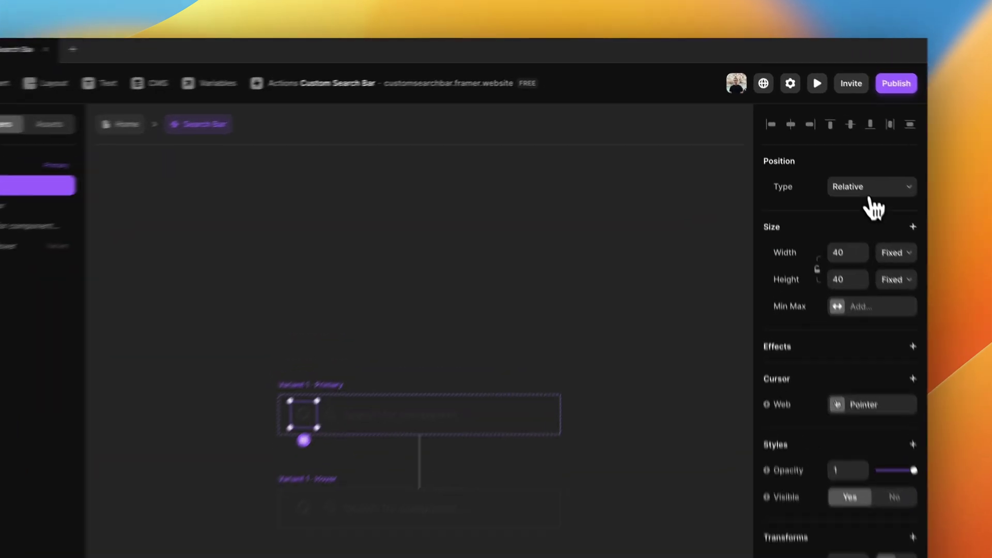
Make the Search element absolutely positioned with 0 offsets on all sides
click(840, 151)
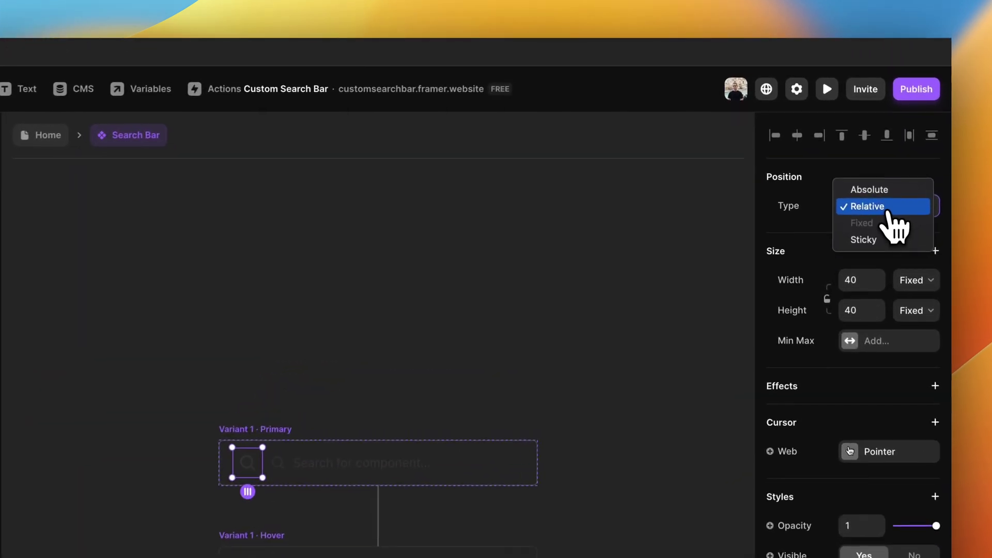
click(836, 139)
click(868, 207)
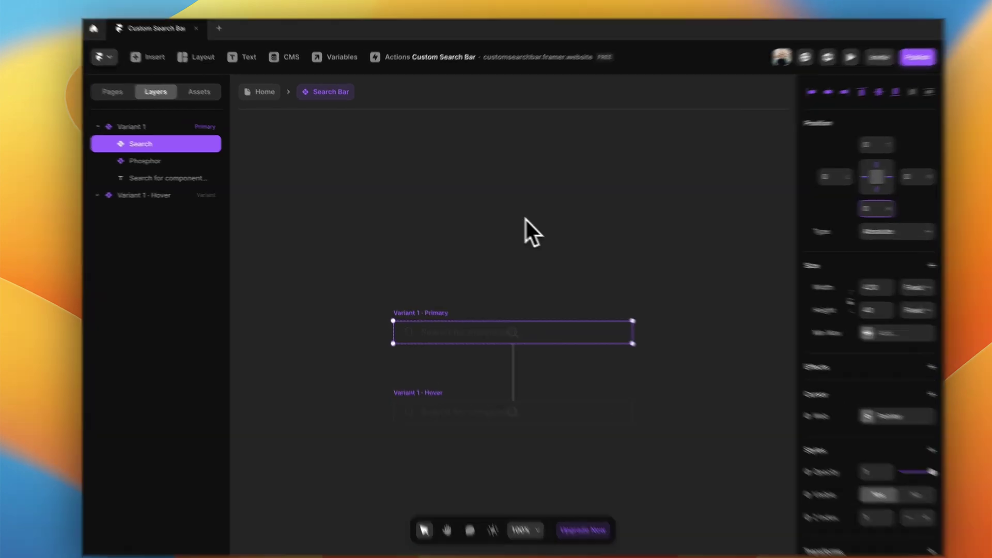
click(485, 256)
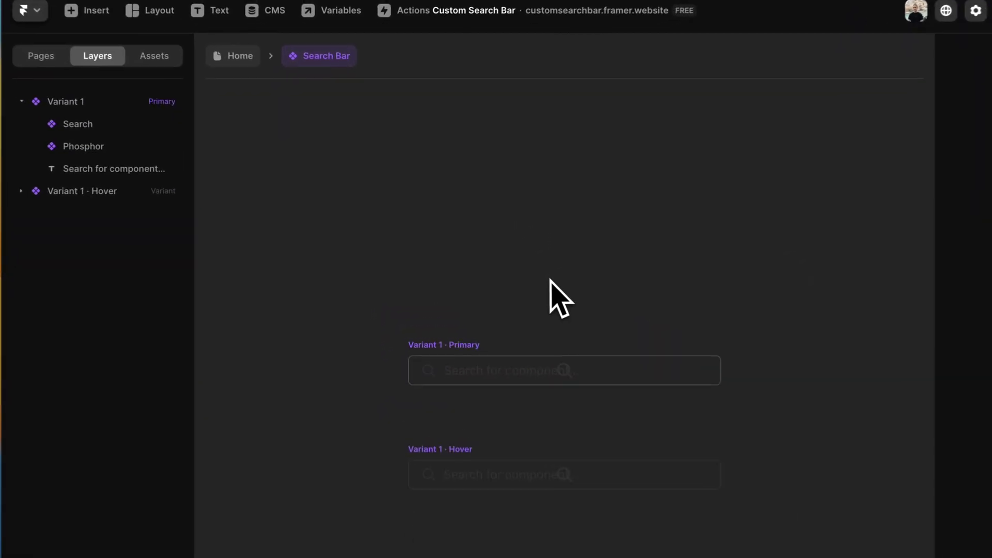
click(93, 124)
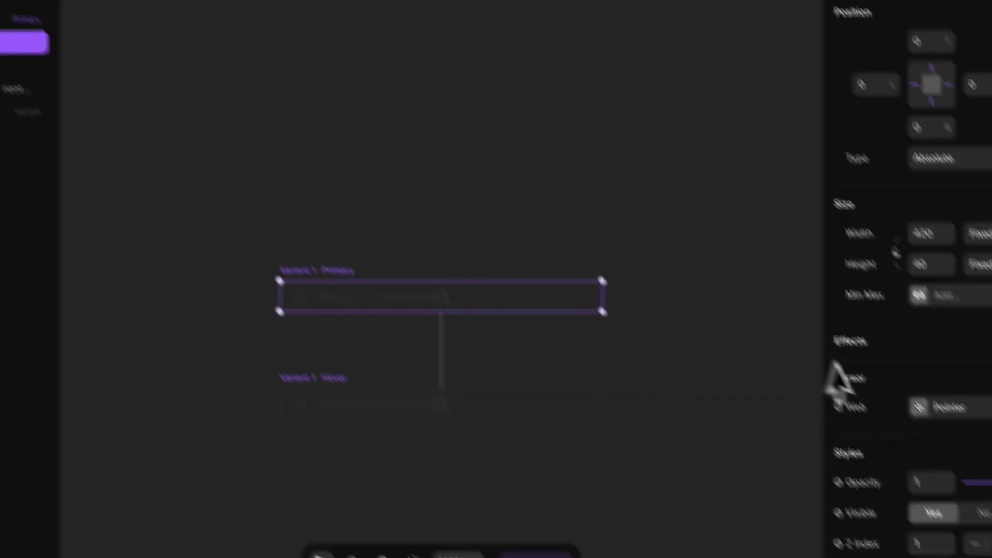
Set the Search element's opacity to 0 and its hover cursor to Text
scroll(838, 382, down, 3)
click(919, 486)
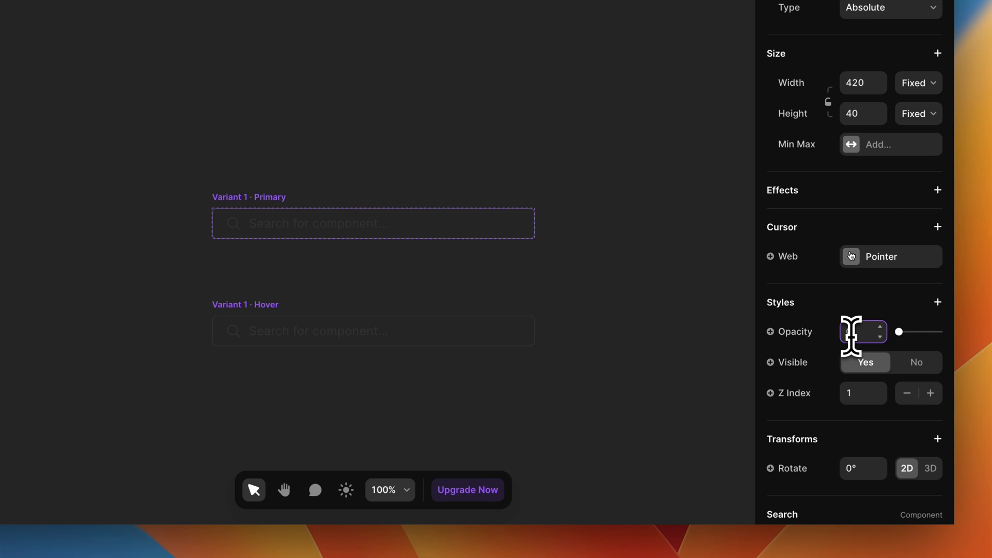
click(872, 260)
scroll(691, 321, down, 10)
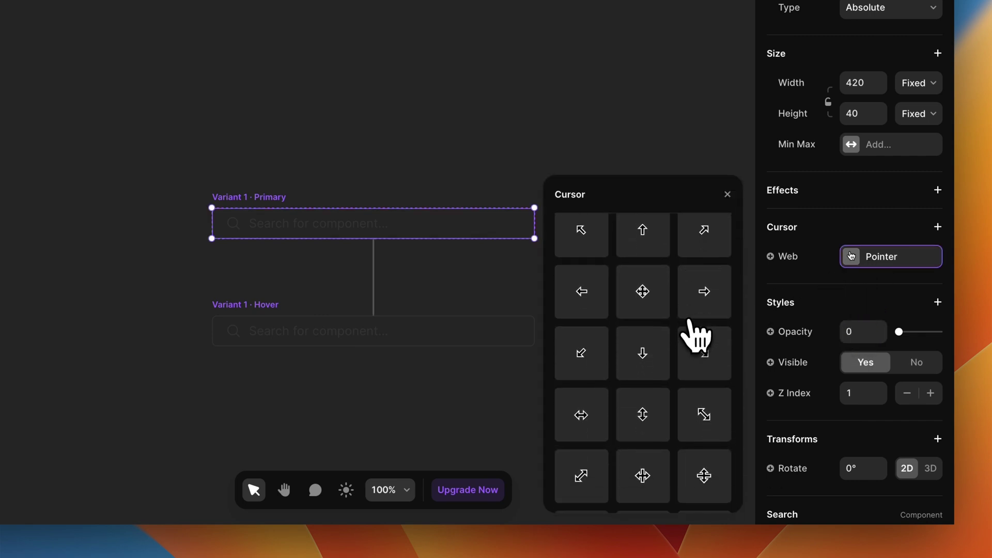
click(585, 475)
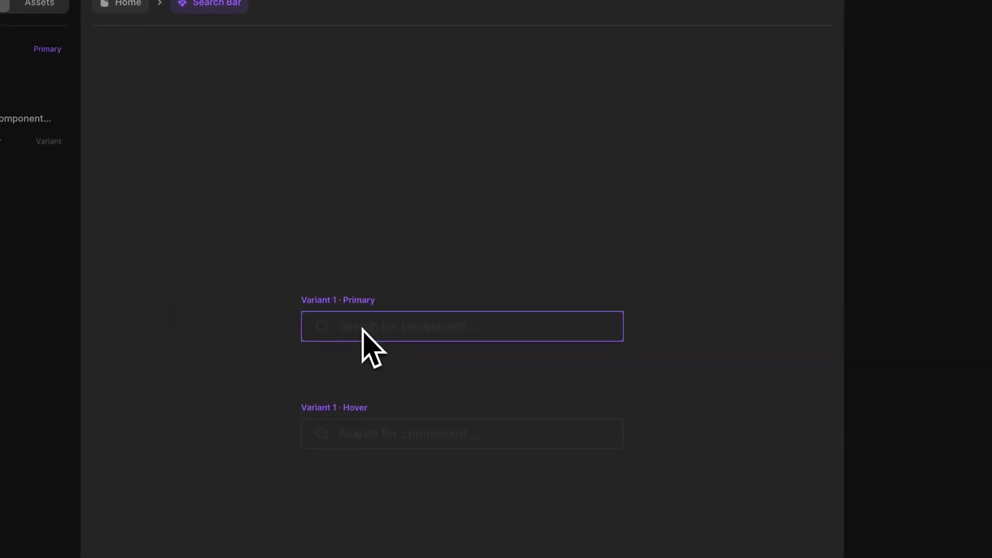
Preview the Home page and confirm clicking the search bar opens a search window, then close it
click(124, 3)
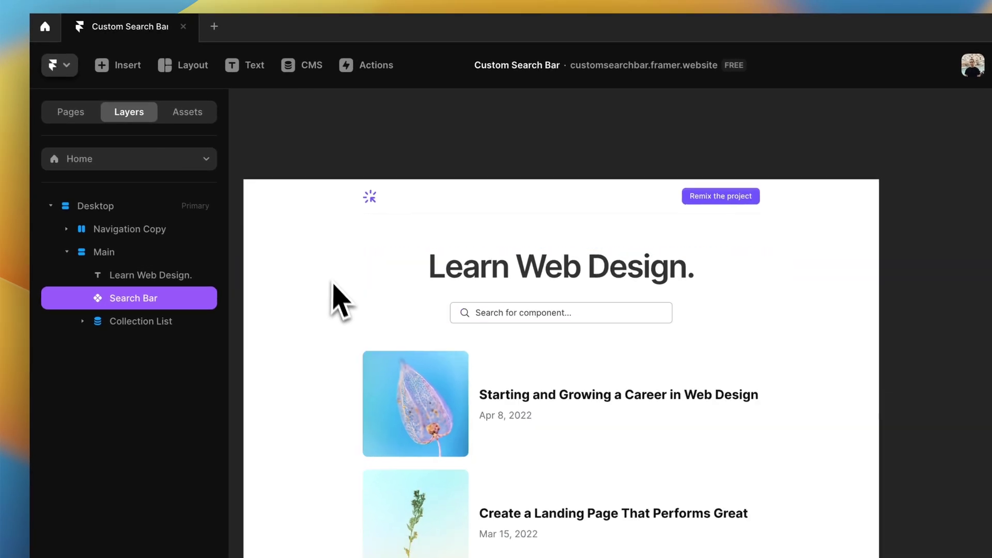
click(268, 279)
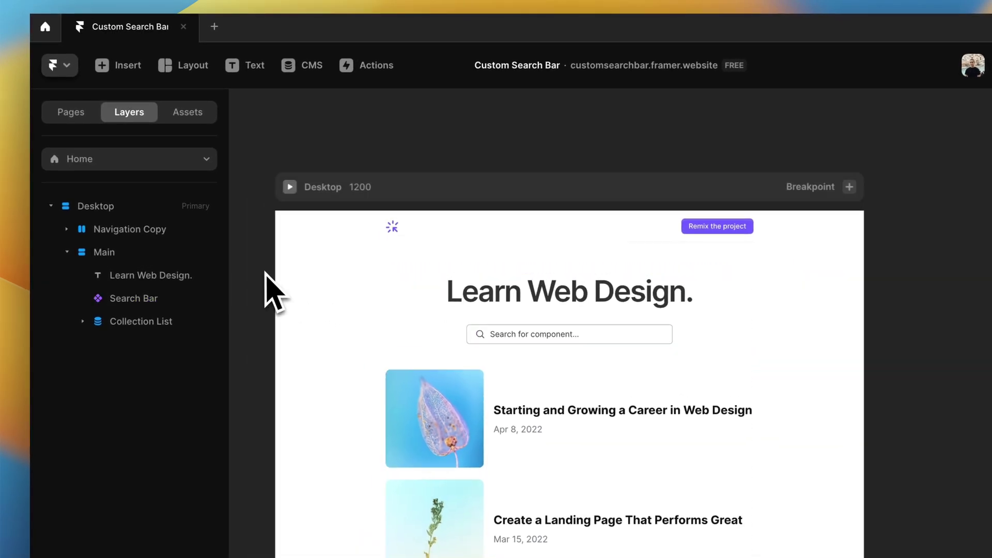
click(290, 187)
click(185, 64)
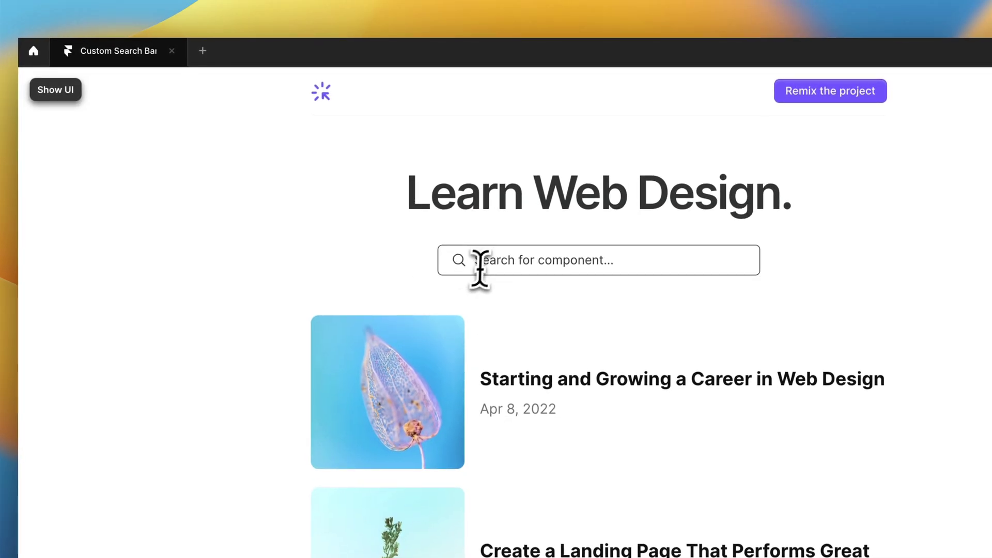
click(486, 261)
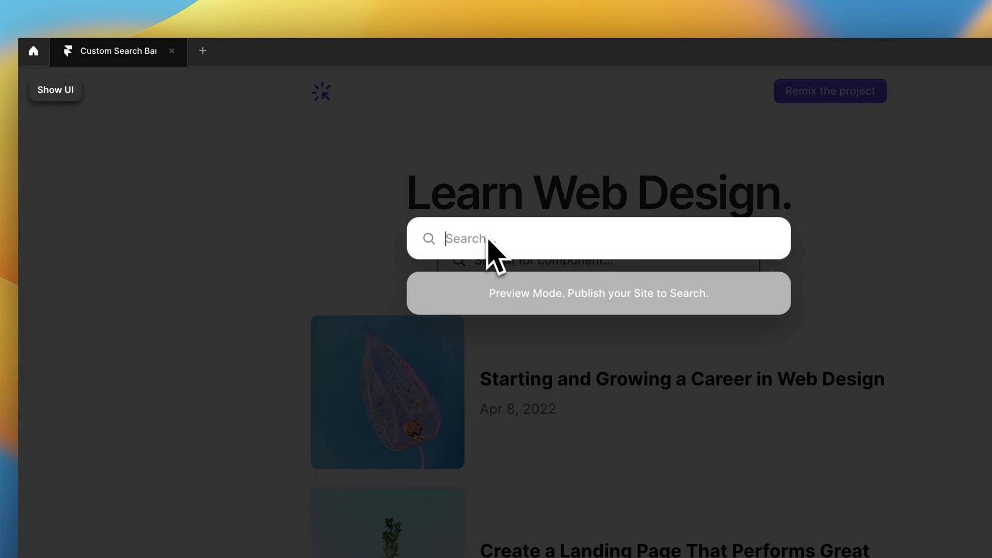
click(349, 215)
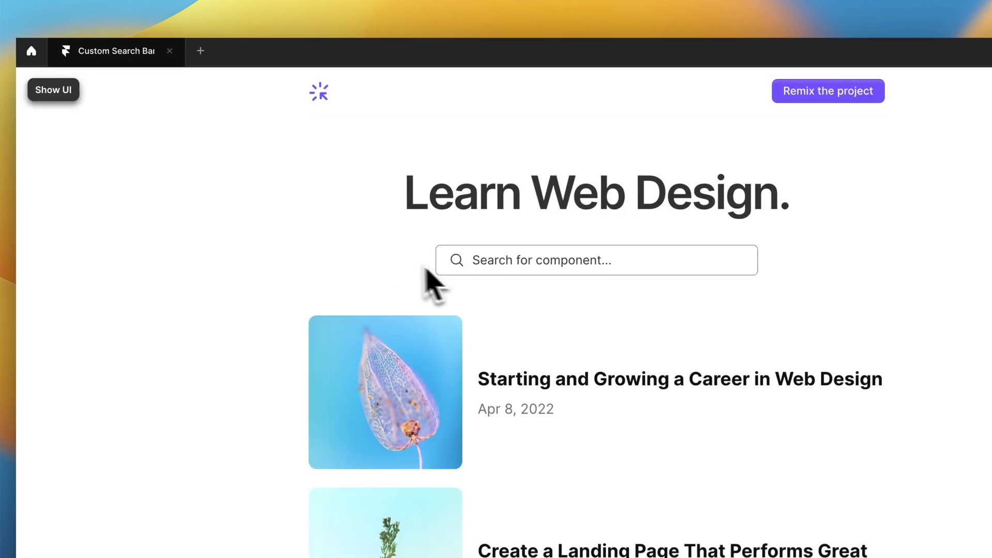
Exit the preview and scope the Search Bar's invisible Search element to Blog Pages (/blog/:slug)
click(55, 91)
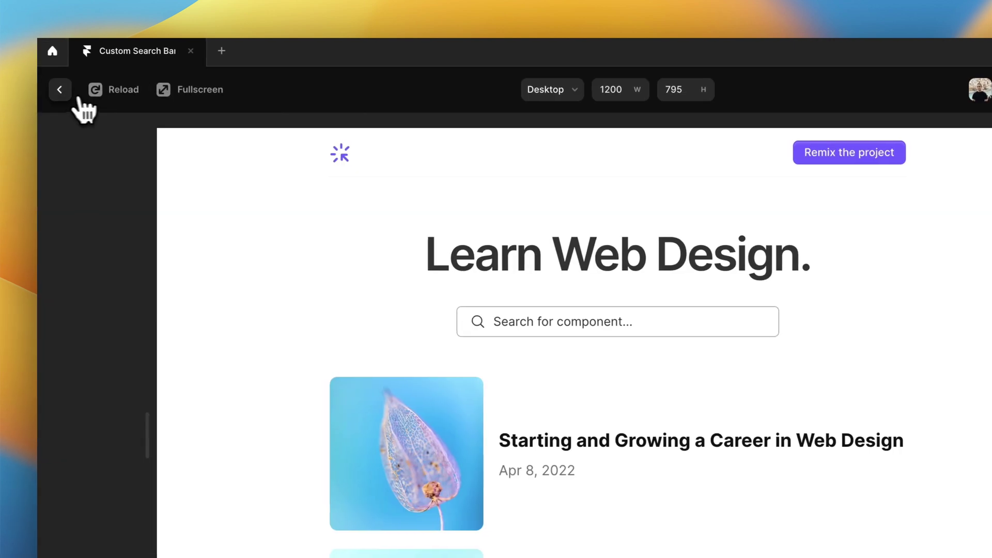
click(61, 91)
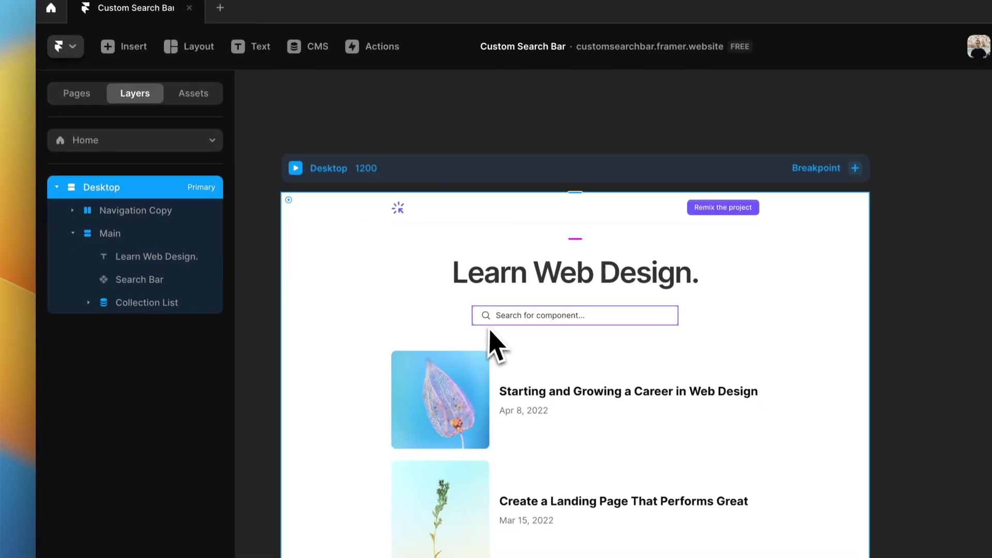
double_click(490, 362)
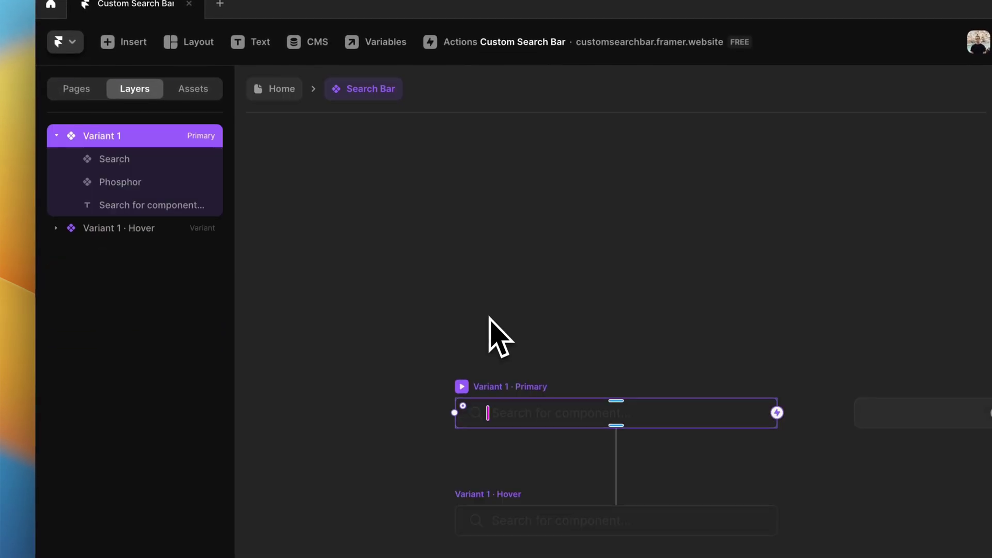
click(148, 164)
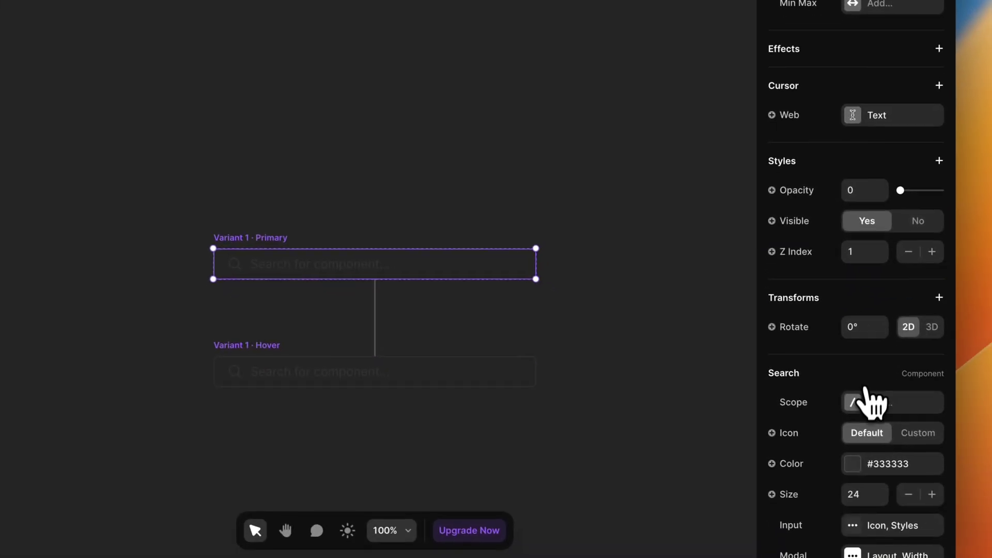
click(863, 401)
click(666, 459)
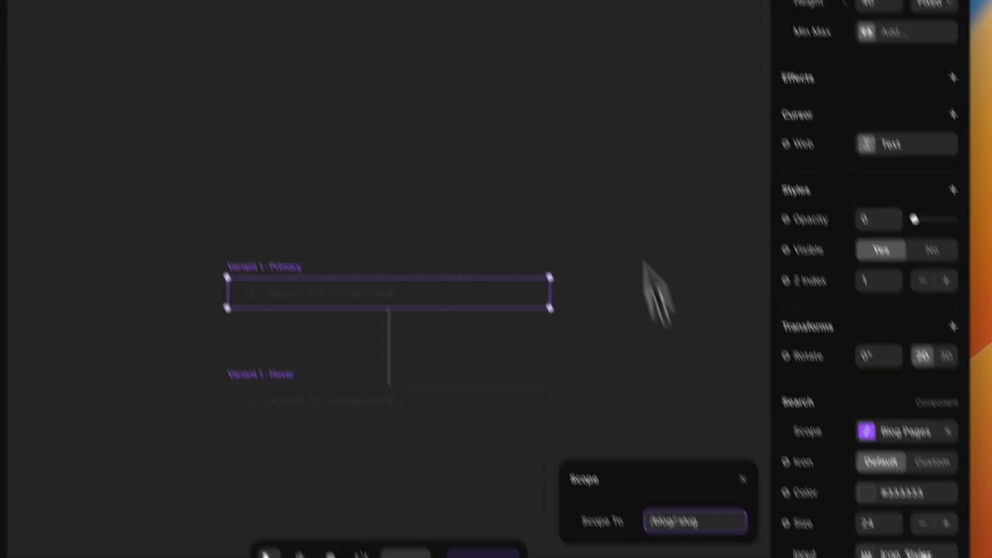